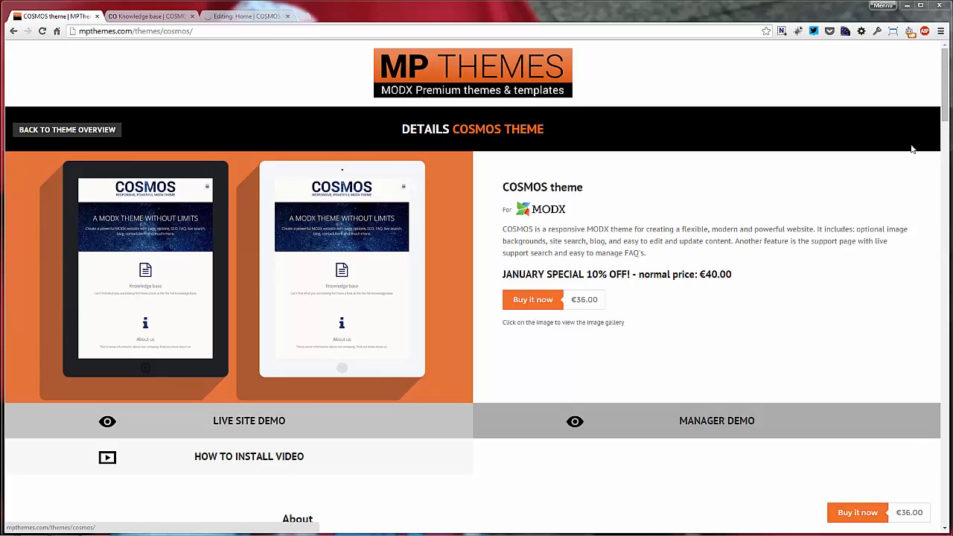
- Look over the COSMOS theme details page, switch to the live demo site and open its home page
{"action": "left_click_drag", "start_coordinate": [948, 101], "coordinate": [948, 110]}
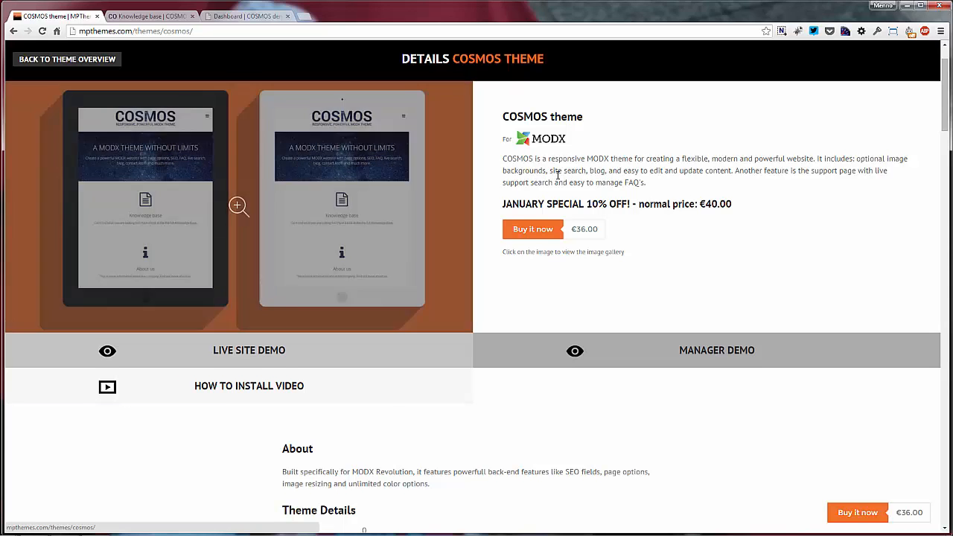
{"action": "scroll", "coordinate": [559, 193], "scroll_direction": "down", "scroll_amount": 2}
{"action": "scroll", "coordinate": [559, 193], "scroll_direction": "up", "scroll_amount": 2}
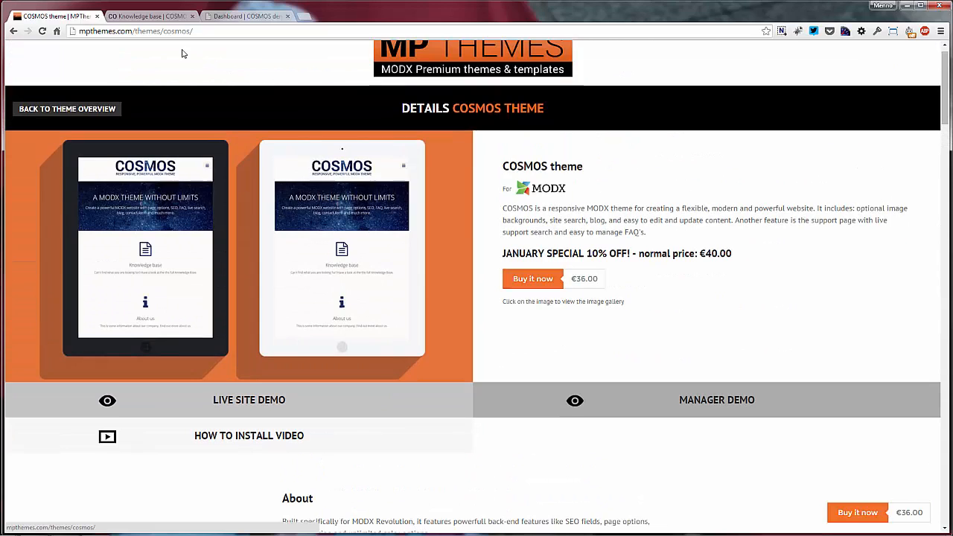
{"action": "left_click", "coordinate": [149, 15]}
{"action": "left_click", "coordinate": [520, 88]}
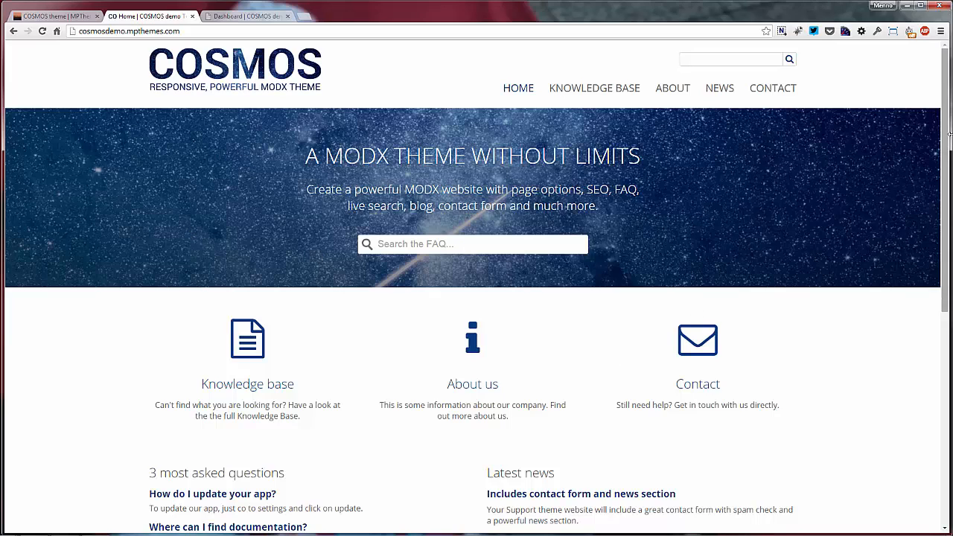
{"action": "left_click_drag", "start_coordinate": [945, 128], "coordinate": [948, 104]}
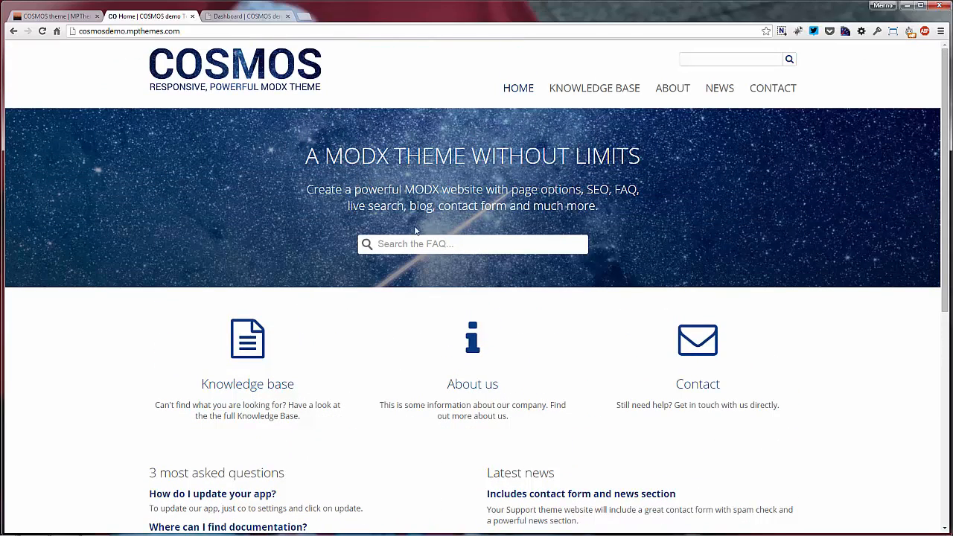
- Search the home page FAQ for "iphone" and open the answer "Is the iPhone 6 supported?"
{"action": "left_click", "coordinate": [500, 251]}
{"action": "type", "text": "iphone"}
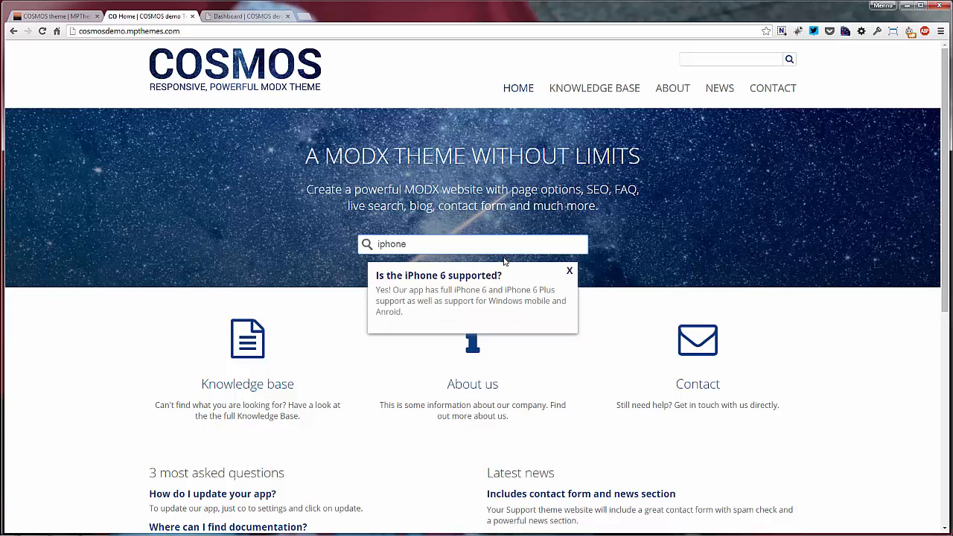
{"action": "left_click", "coordinate": [420, 277]}
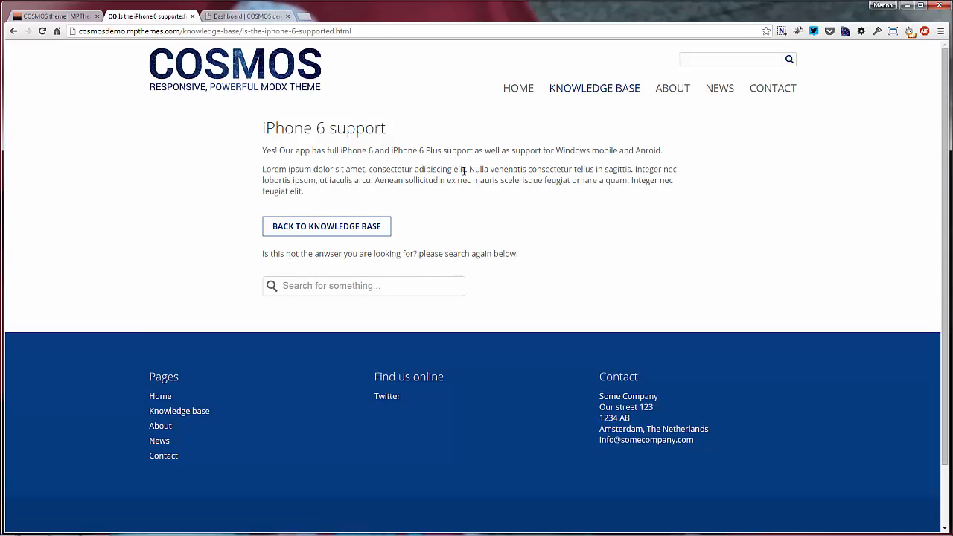
- Go back to the knowledge base from the article and page to the next results and back to the previous ones
{"action": "left_click", "coordinate": [346, 226]}
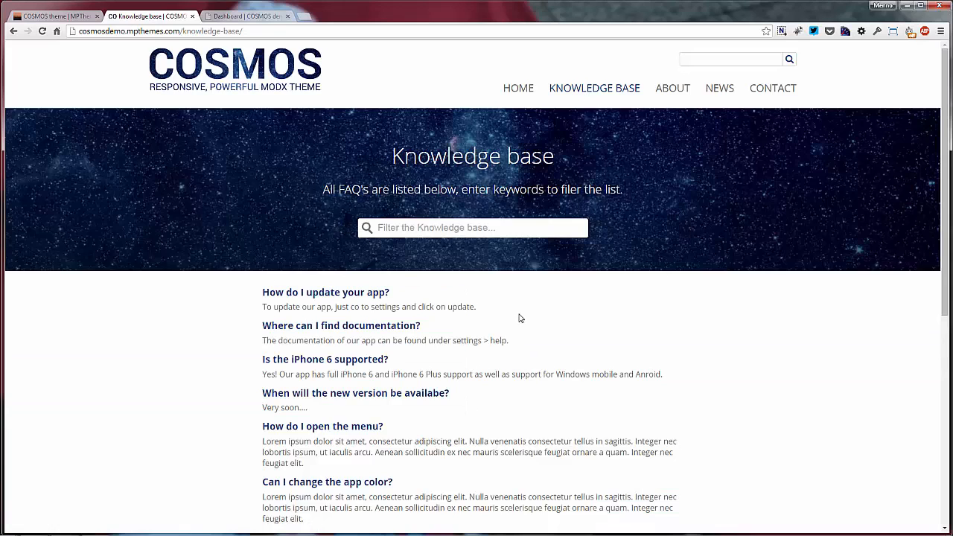
{"action": "scroll", "coordinate": [517, 319], "scroll_direction": "down", "scroll_amount": 2}
{"action": "scroll", "coordinate": [351, 245], "scroll_direction": "down", "scroll_amount": 2}
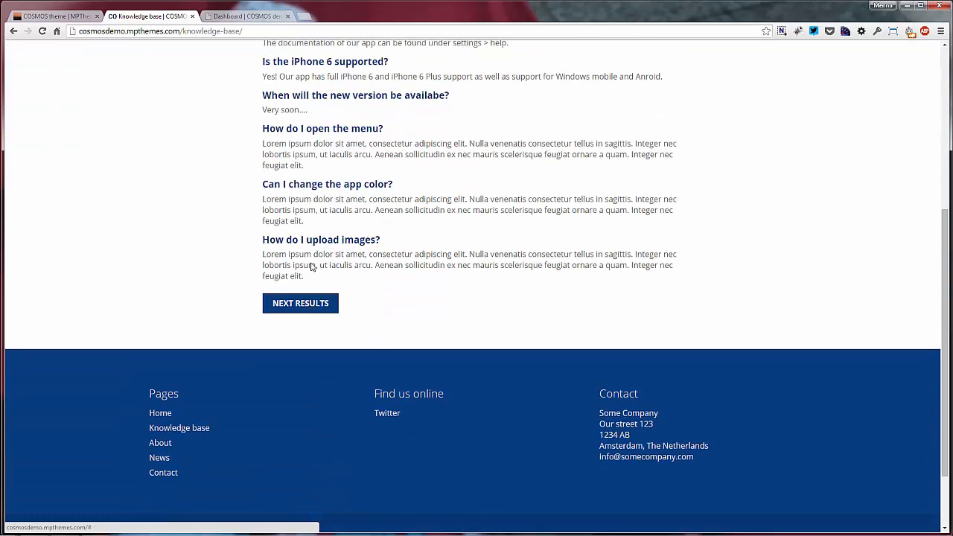
{"action": "left_click", "coordinate": [316, 299]}
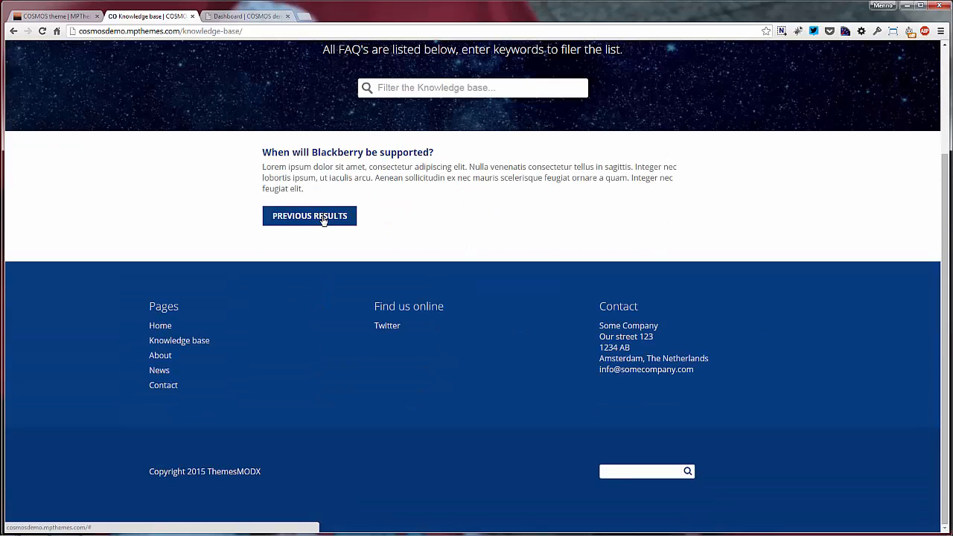
{"action": "left_click", "coordinate": [324, 215]}
- Filter the knowledge base questions for "black"
{"action": "scroll", "coordinate": [380, 230], "scroll_direction": "up", "scroll_amount": 2}
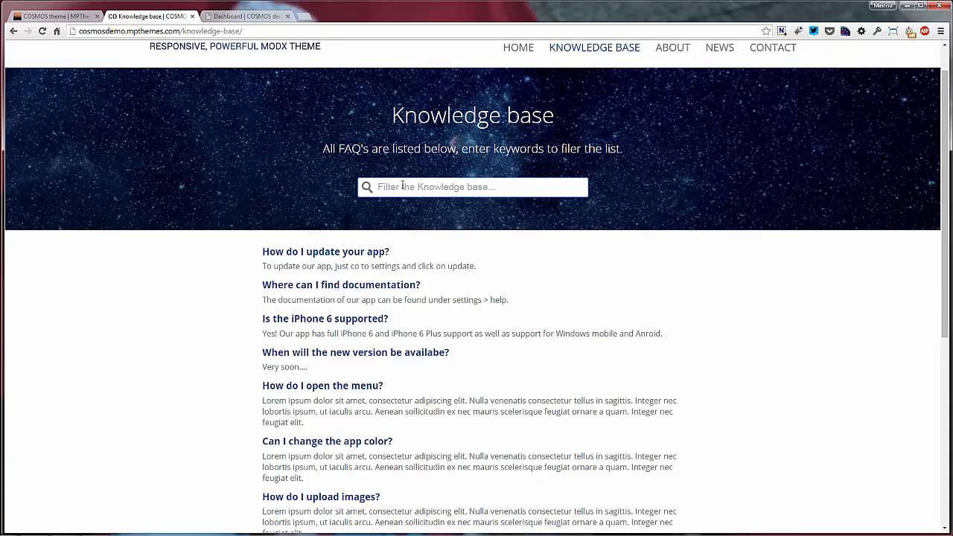
{"action": "type", "text": "black"}
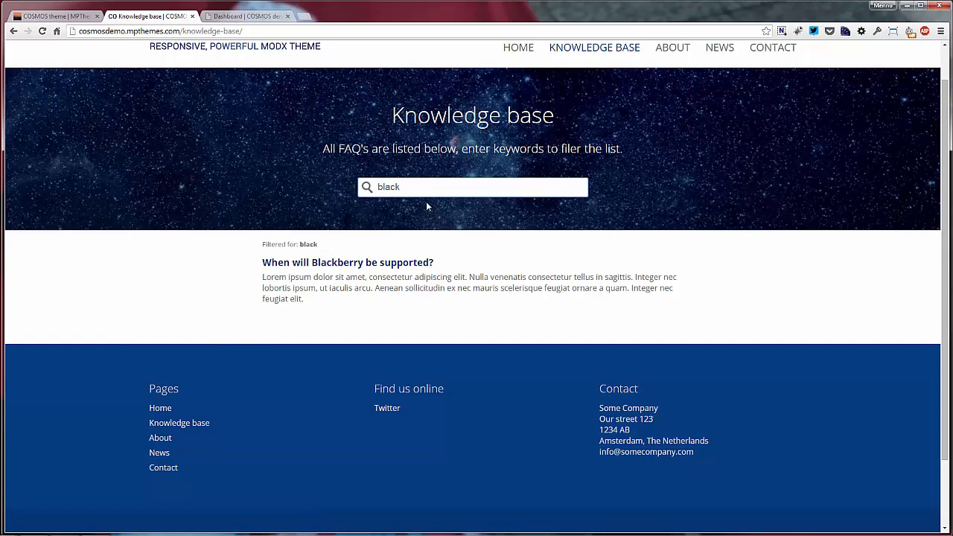
- Return to the demo's home page and examine its page boxes, most asked questions, latest news, footer and site search
{"action": "scroll", "coordinate": [484, 149], "scroll_direction": "up", "scroll_amount": 1}
{"action": "left_click", "coordinate": [523, 90]}
{"action": "scroll", "coordinate": [526, 97], "scroll_direction": "down", "scroll_amount": 2}
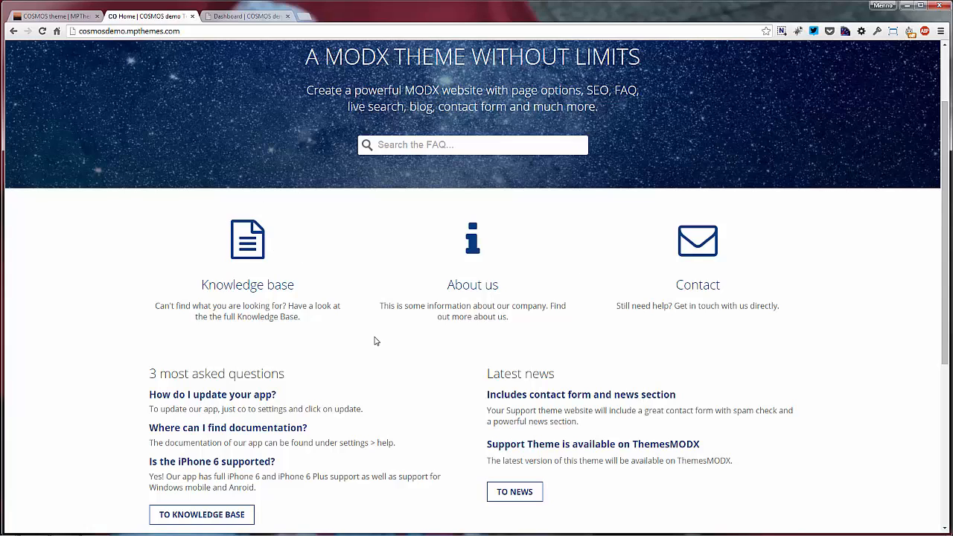
{"action": "scroll", "coordinate": [303, 332], "scroll_direction": "down", "scroll_amount": 2}
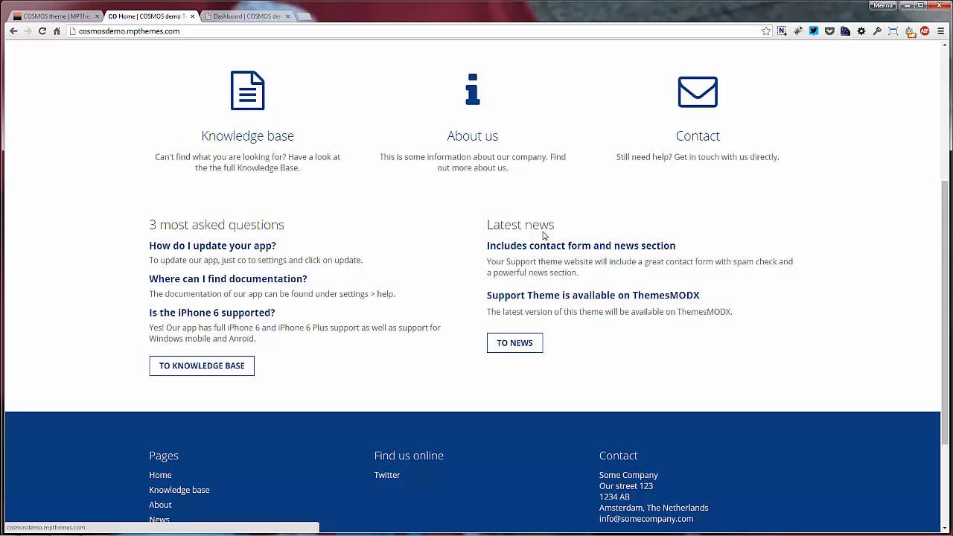
{"action": "scroll", "coordinate": [623, 384], "scroll_direction": "down", "scroll_amount": 2}
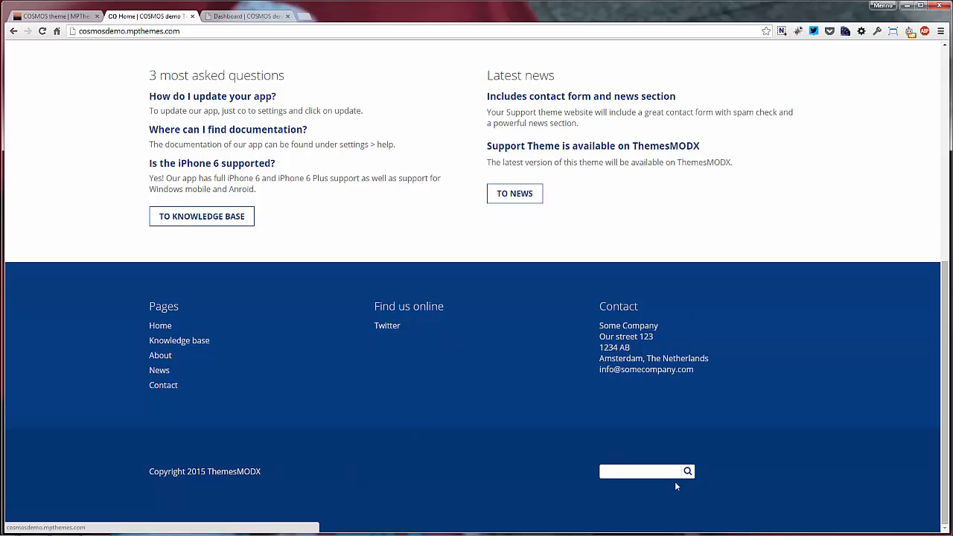
{"action": "scroll", "coordinate": [577, 492], "scroll_direction": "up", "scroll_amount": 5}
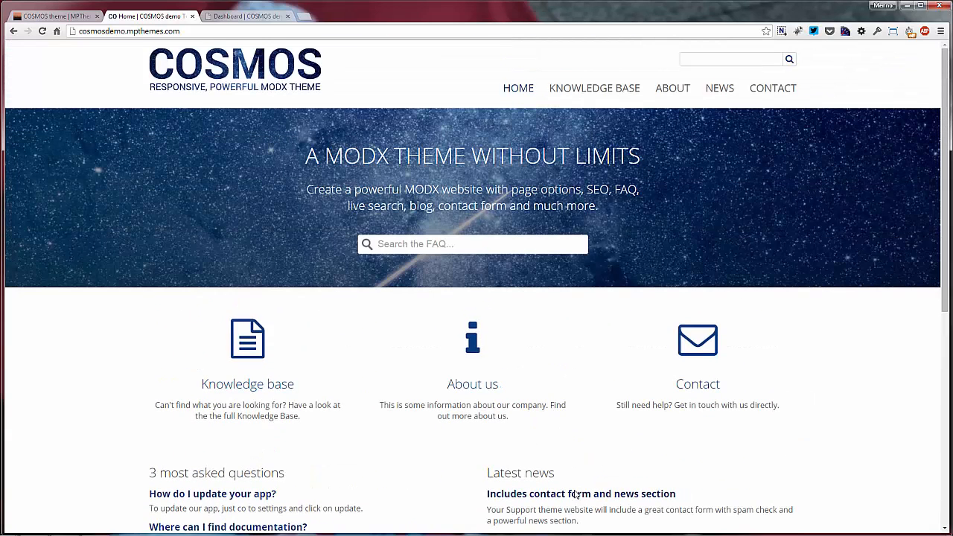
{"action": "left_click", "coordinate": [726, 57]}
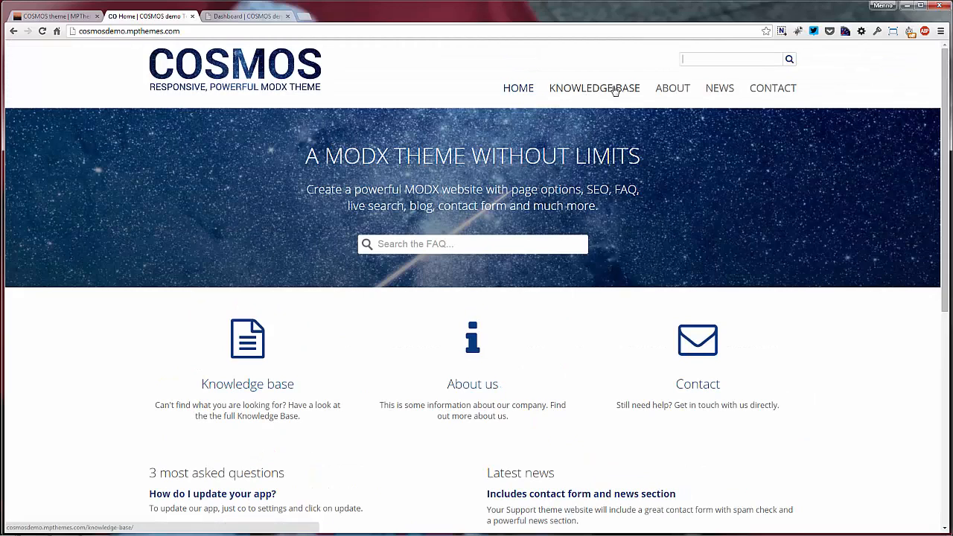
- Open the About page and examine its sample buttons, headers, lists, blockquote, tables, pricing tables, code embeds and page boxes
{"action": "mouse_move", "coordinate": [682, 94]}
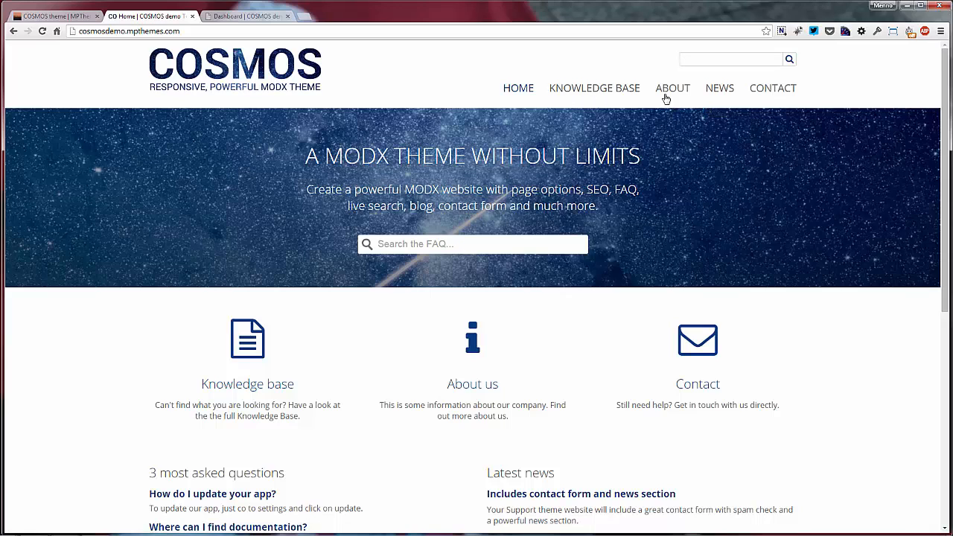
{"action": "left_click", "coordinate": [674, 90]}
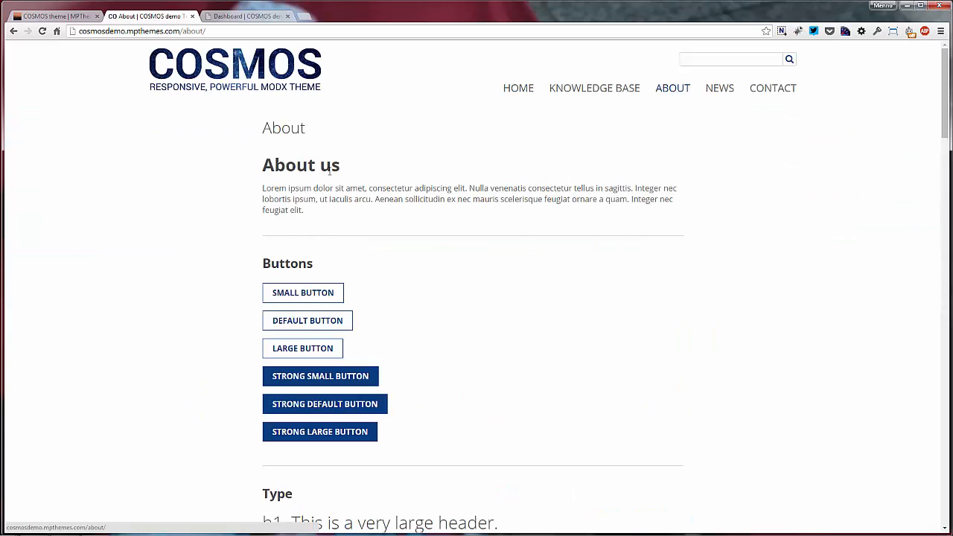
{"action": "scroll", "coordinate": [350, 179], "scroll_direction": "down", "scroll_amount": 2}
{"action": "scroll", "coordinate": [313, 217], "scroll_direction": "down", "scroll_amount": 7}
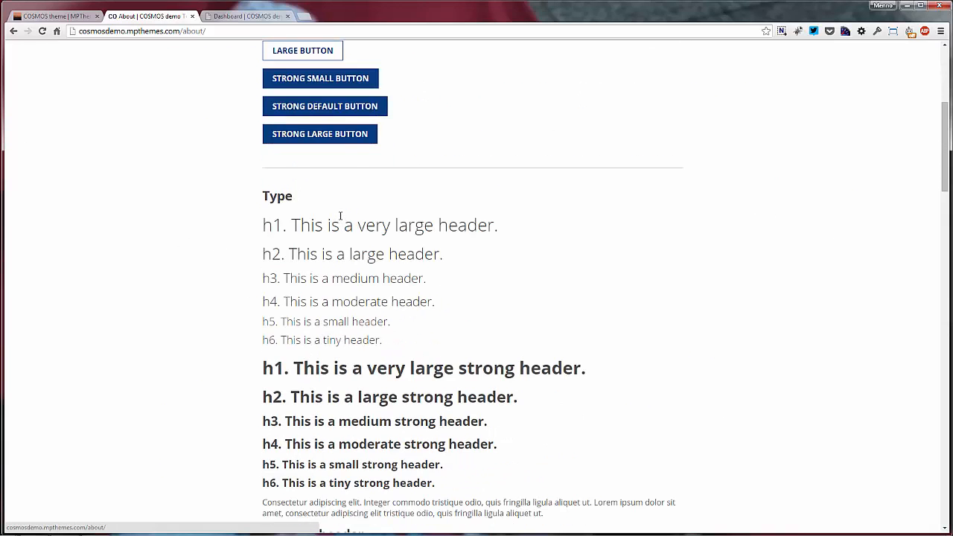
{"action": "scroll", "coordinate": [350, 152], "scroll_direction": "down", "scroll_amount": 5}
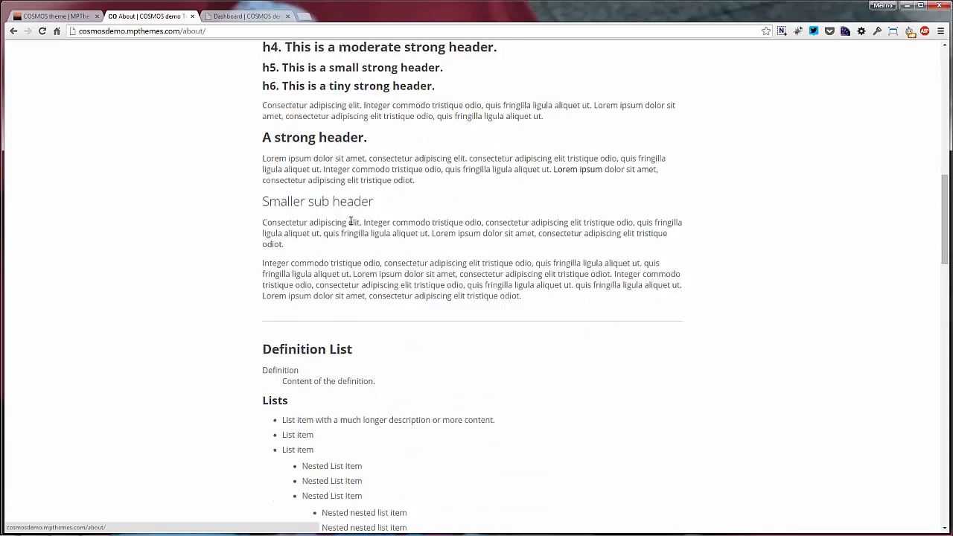
{"action": "scroll", "coordinate": [352, 225], "scroll_direction": "down", "scroll_amount": 1}
{"action": "scroll", "coordinate": [353, 342], "scroll_direction": "down", "scroll_amount": 4}
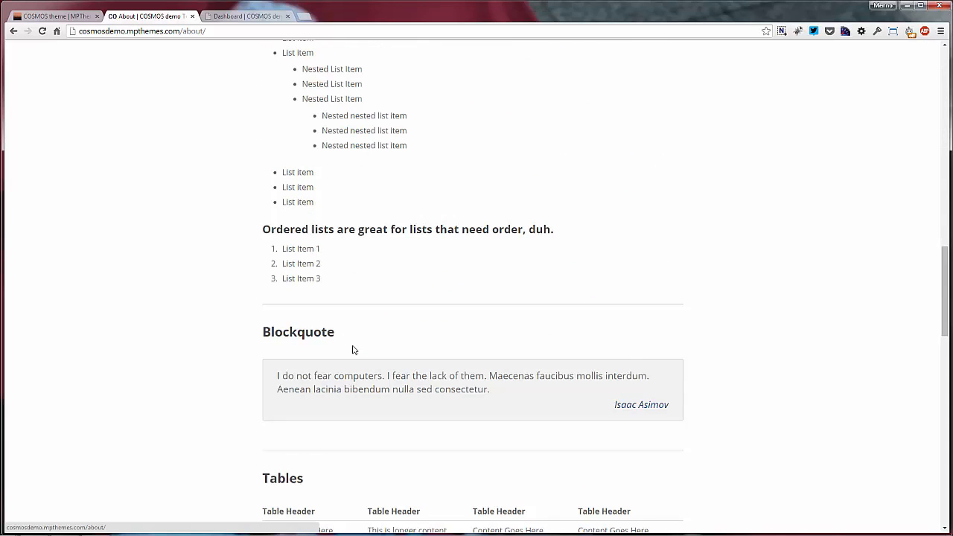
{"action": "scroll", "coordinate": [392, 271], "scroll_direction": "down", "scroll_amount": 2}
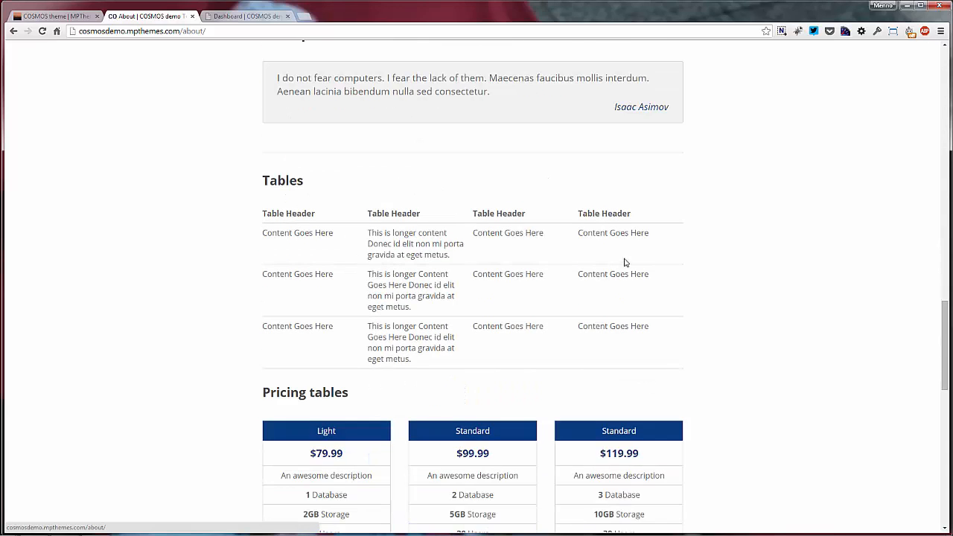
{"action": "scroll", "coordinate": [625, 263], "scroll_direction": "down", "scroll_amount": 3}
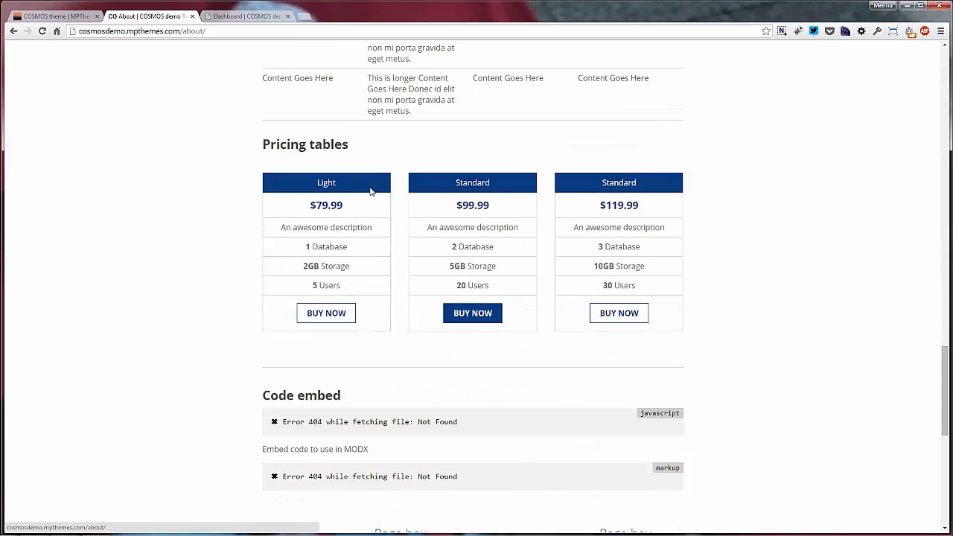
{"action": "scroll", "coordinate": [525, 211], "scroll_direction": "down", "scroll_amount": 3}
{"action": "scroll", "coordinate": [379, 244], "scroll_direction": "up", "scroll_amount": 1}
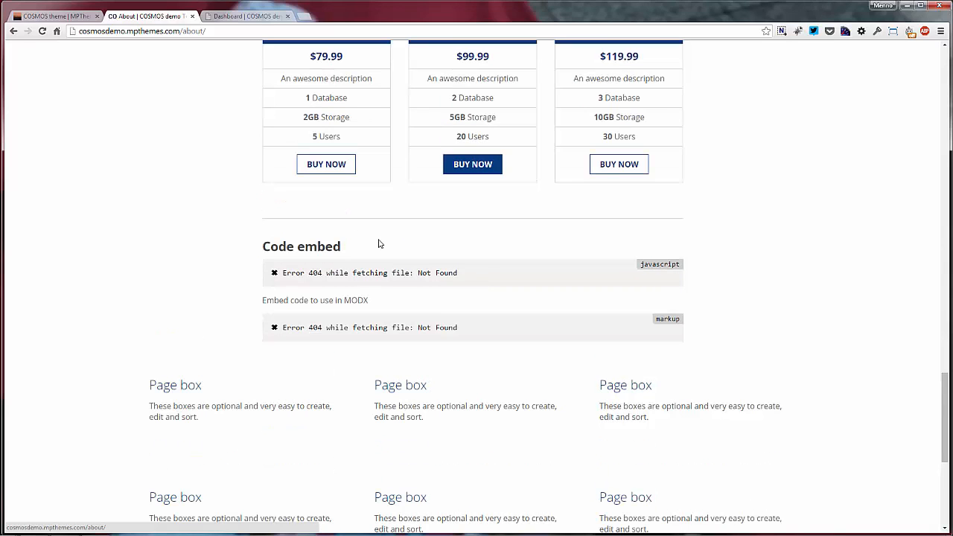
{"action": "scroll", "coordinate": [378, 277], "scroll_direction": "down", "scroll_amount": 3}
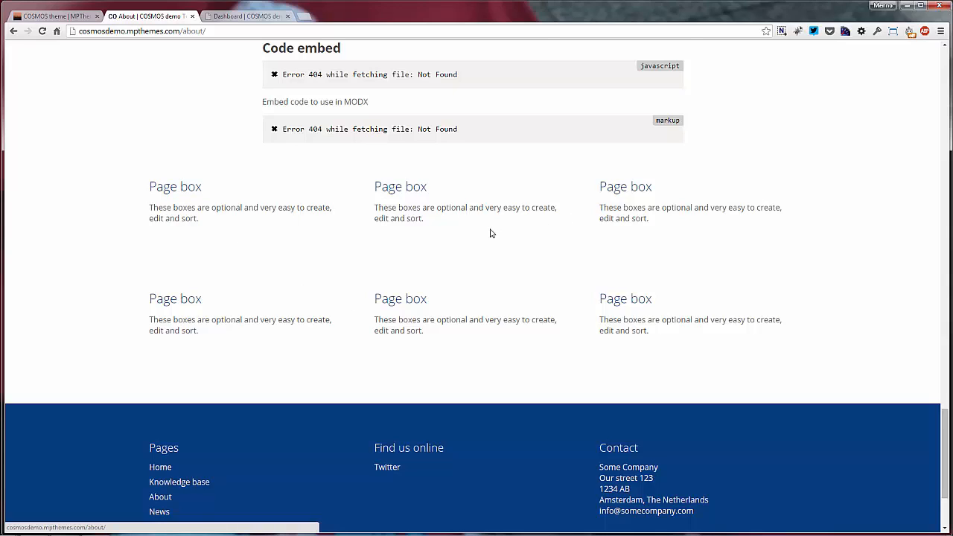
- View the News article "Support Theme is available on ThemesMODX" and return to the news overview
{"action": "scroll", "coordinate": [490, 239], "scroll_direction": "up", "scroll_amount": 15}
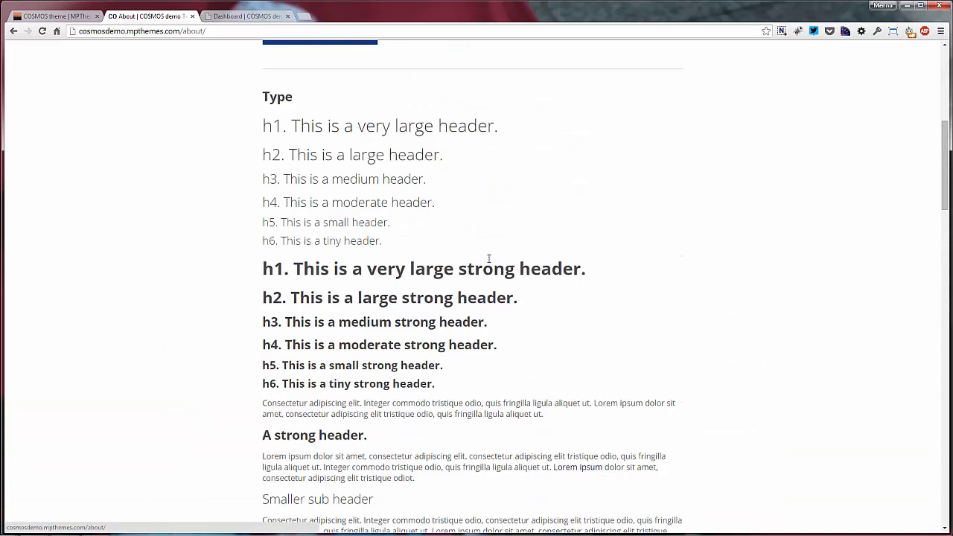
{"action": "scroll", "coordinate": [489, 259], "scroll_direction": "up", "scroll_amount": 5}
{"action": "left_click", "coordinate": [715, 90]}
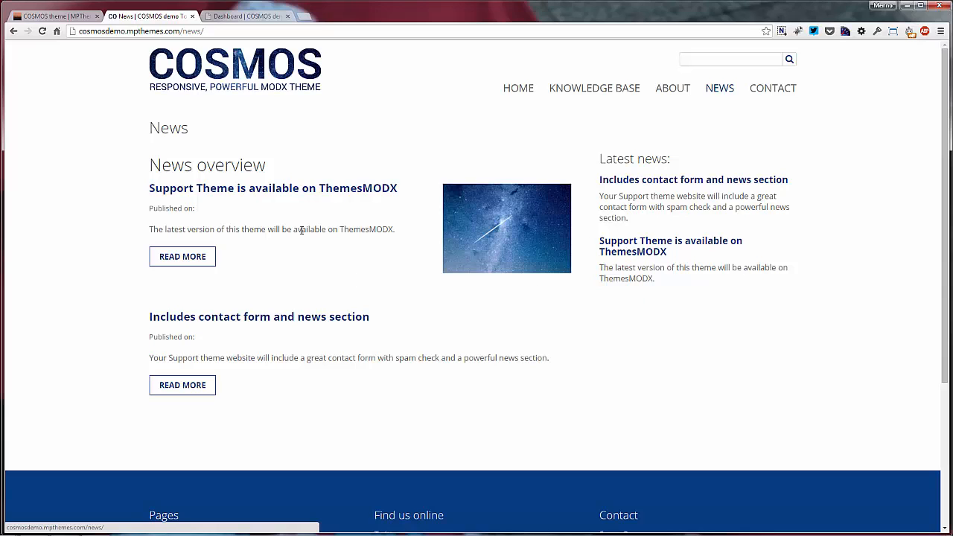
{"action": "left_click", "coordinate": [292, 196]}
{"action": "scroll", "coordinate": [463, 314], "scroll_direction": "down", "scroll_amount": 1}
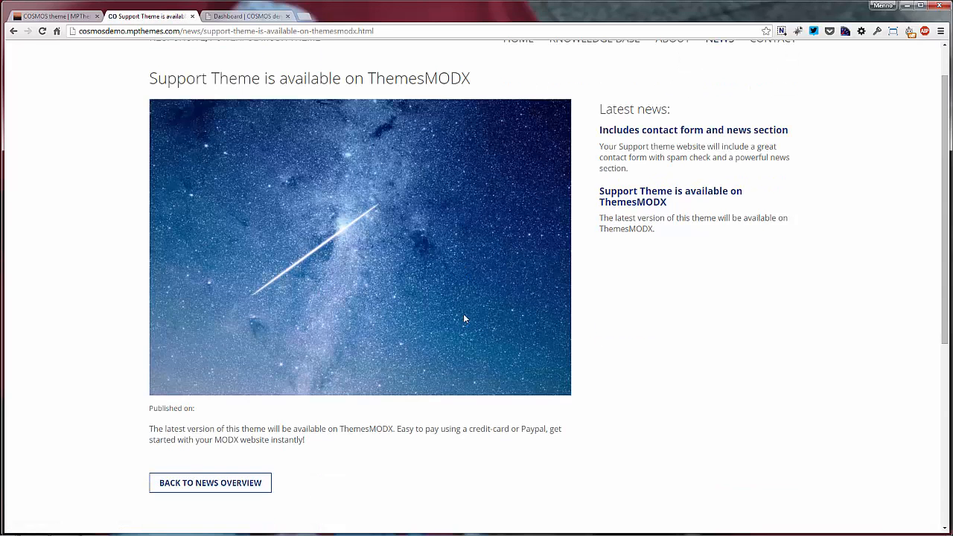
{"action": "scroll", "coordinate": [417, 253], "scroll_direction": "up", "scroll_amount": 1}
{"action": "scroll", "coordinate": [306, 277], "scroll_direction": "down", "scroll_amount": 3}
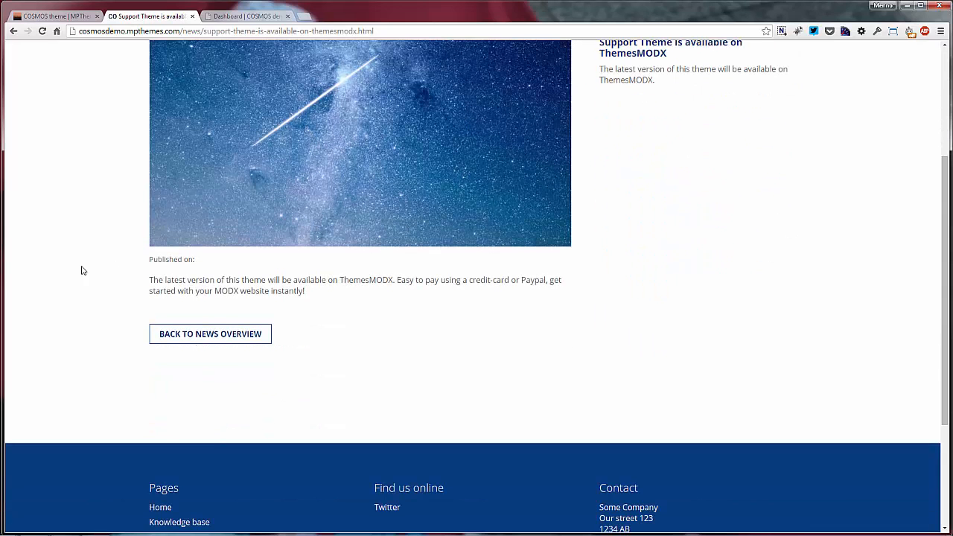
{"action": "left_click", "coordinate": [206, 335]}
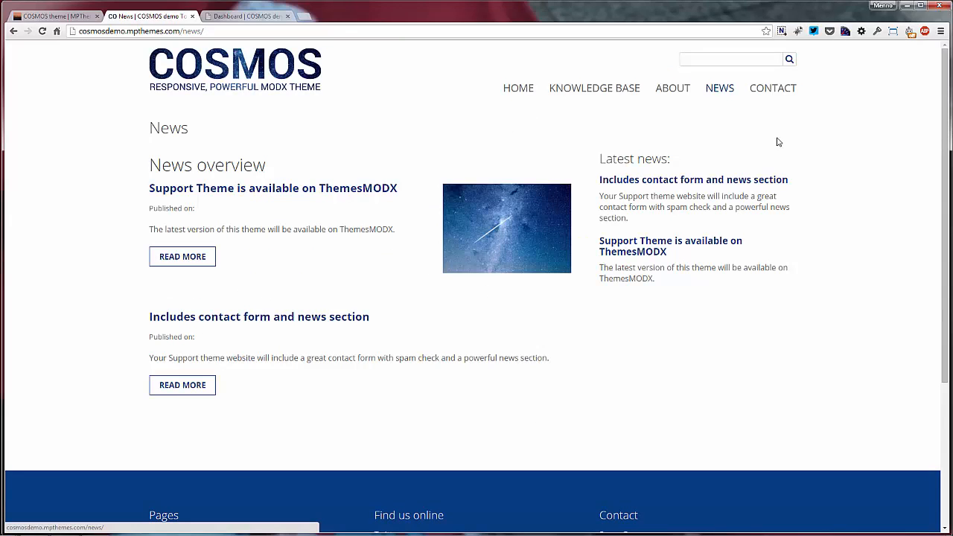
- Open the Contact page and look over its form and location map
{"action": "left_click", "coordinate": [779, 91]}
{"action": "scroll", "coordinate": [757, 241], "scroll_direction": "down", "scroll_amount": 1}
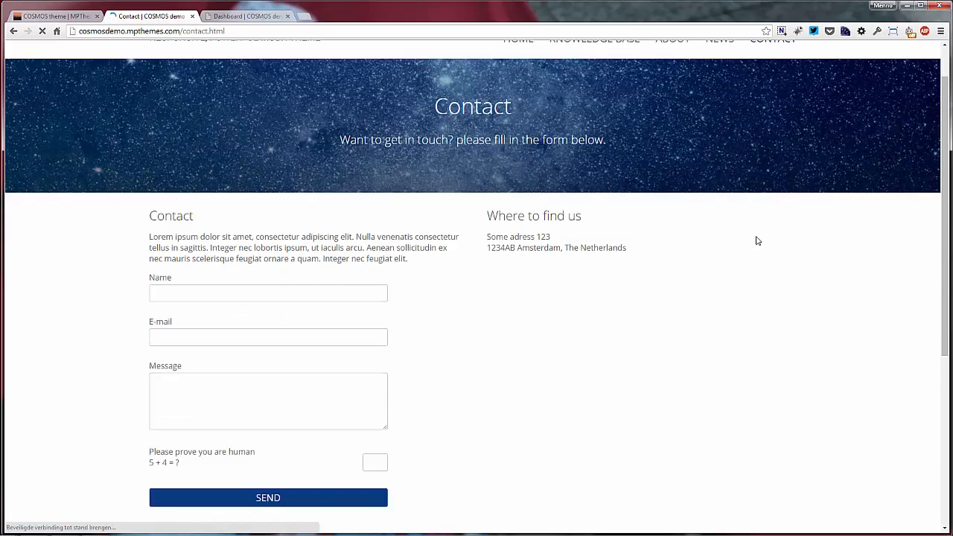
{"action": "scroll", "coordinate": [757, 240], "scroll_direction": "down", "scroll_amount": 1}
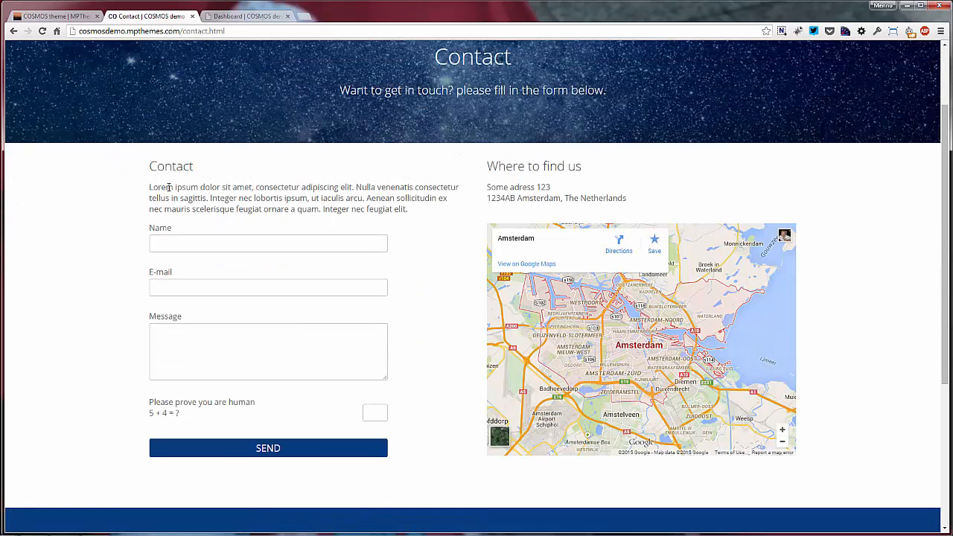
- Submit the contact form empty to test its required fields, and place the cursor in the human-verification answer field
{"action": "left_click", "coordinate": [183, 450]}
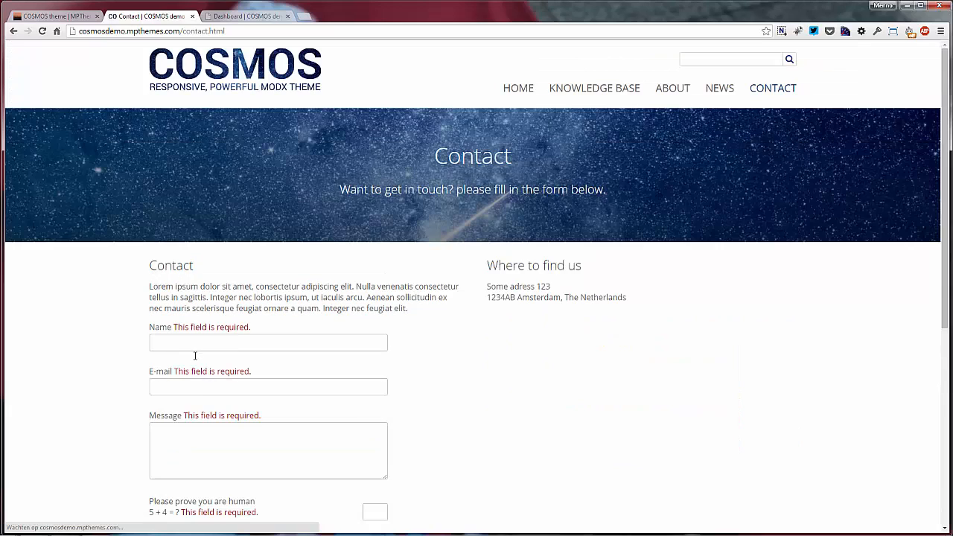
{"action": "scroll", "coordinate": [193, 332], "scroll_direction": "down", "scroll_amount": 2}
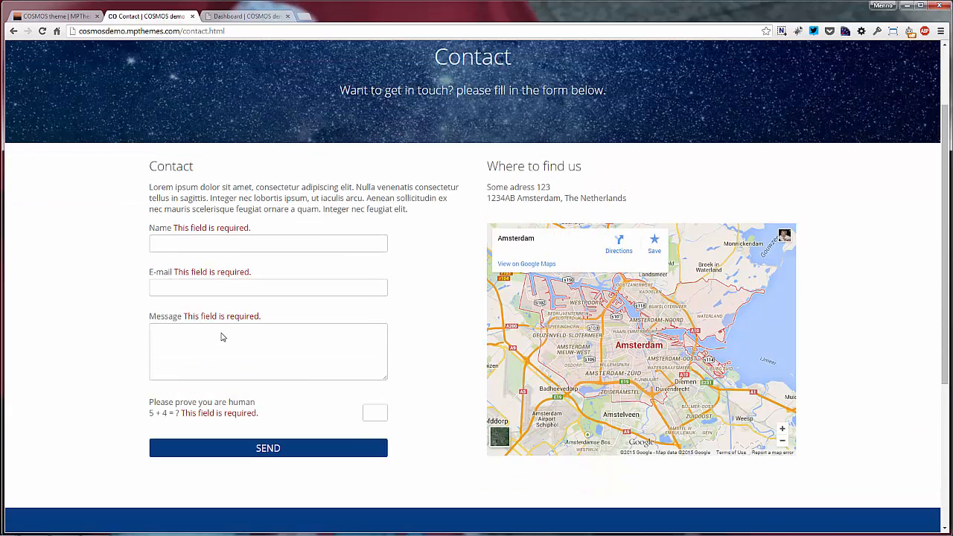
{"action": "scroll", "coordinate": [221, 337], "scroll_direction": "down", "scroll_amount": 2}
{"action": "left_click", "coordinate": [371, 316]}
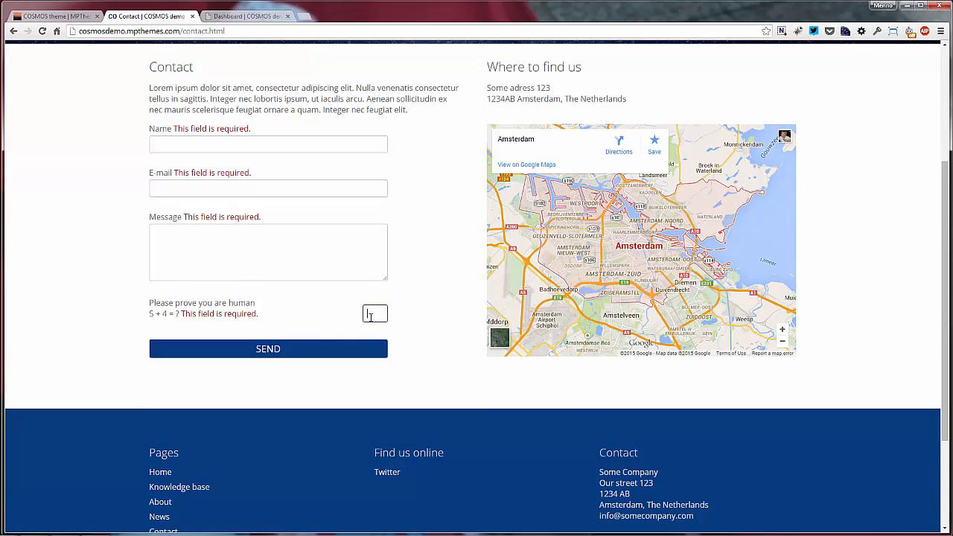
- Look over the rest of the Contact page and return to the site's home page
{"action": "left_click", "coordinate": [451, 244]}
{"action": "scroll", "coordinate": [449, 251], "scroll_direction": "up", "scroll_amount": 4}
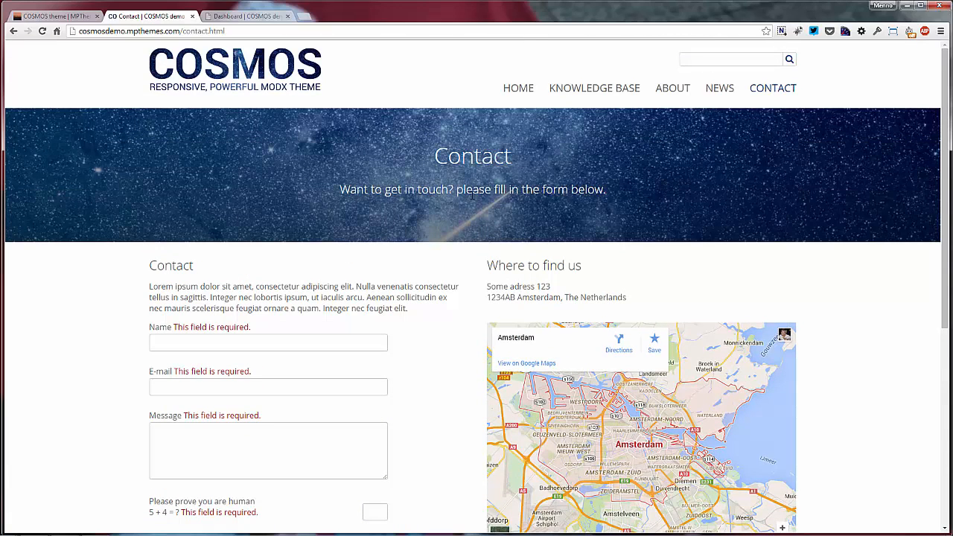
{"action": "scroll", "coordinate": [471, 198], "scroll_direction": "down", "scroll_amount": 5}
{"action": "scroll", "coordinate": [464, 237], "scroll_direction": "up", "scroll_amount": 5}
{"action": "left_click", "coordinate": [275, 73]}
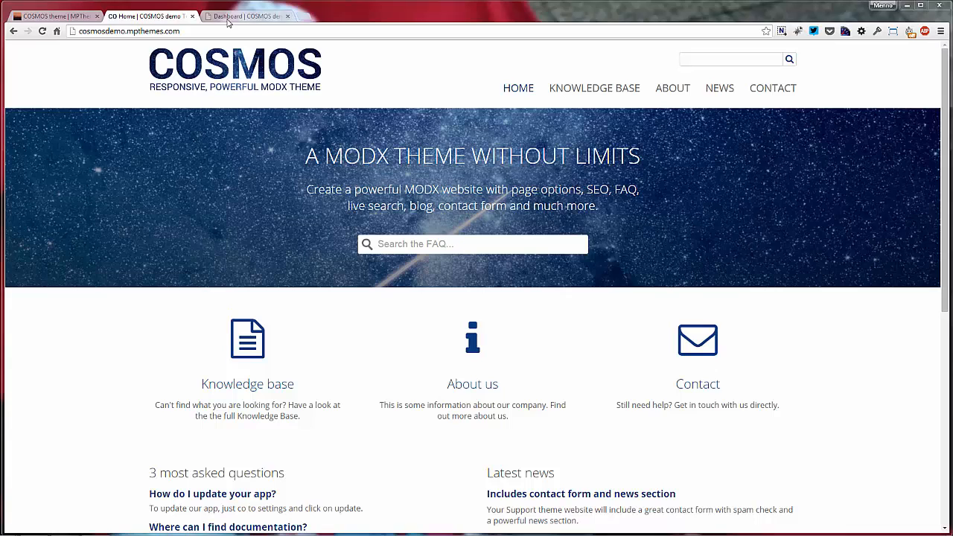
- Switch to the MODX manager and open the site Configuration page
{"action": "left_click", "coordinate": [227, 23]}
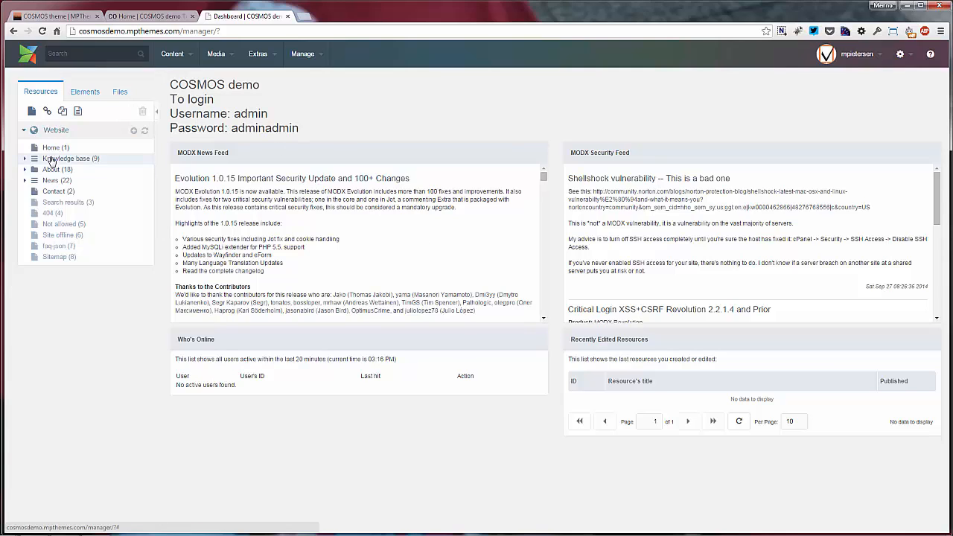
{"action": "mouse_move", "coordinate": [264, 53]}
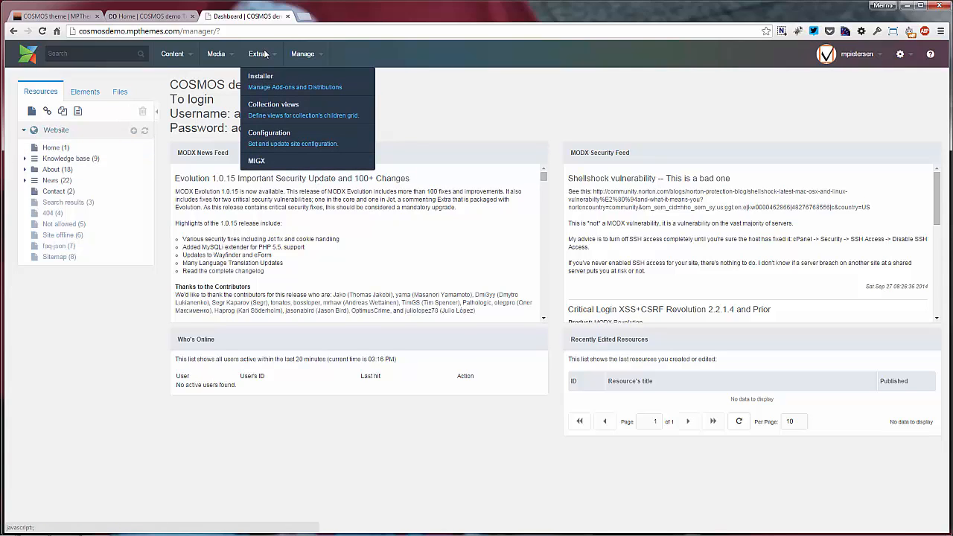
{"action": "left_click", "coordinate": [309, 137]}
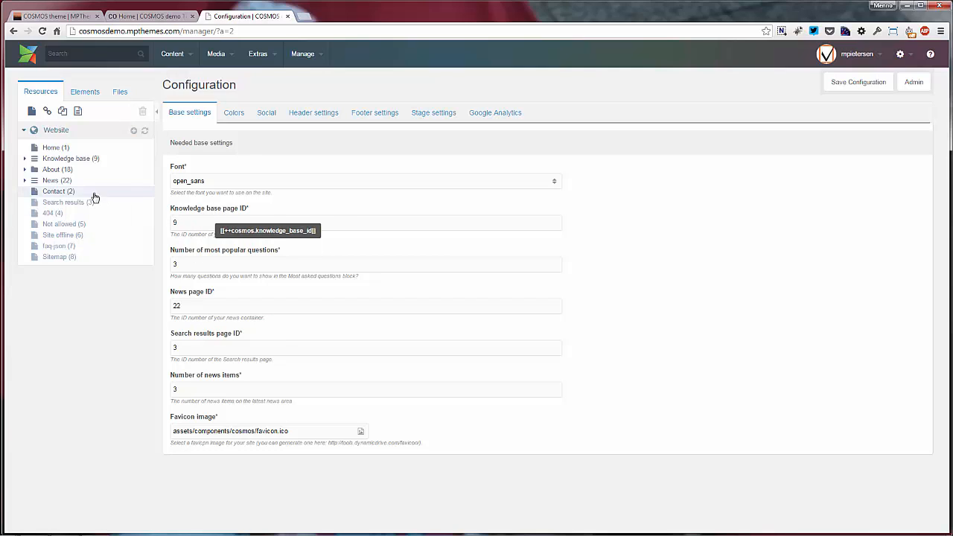
- Review the base settings for the knowledge base, news and search results page IDs and the numbers of popular questions and news items
{"action": "left_click", "coordinate": [179, 224]}
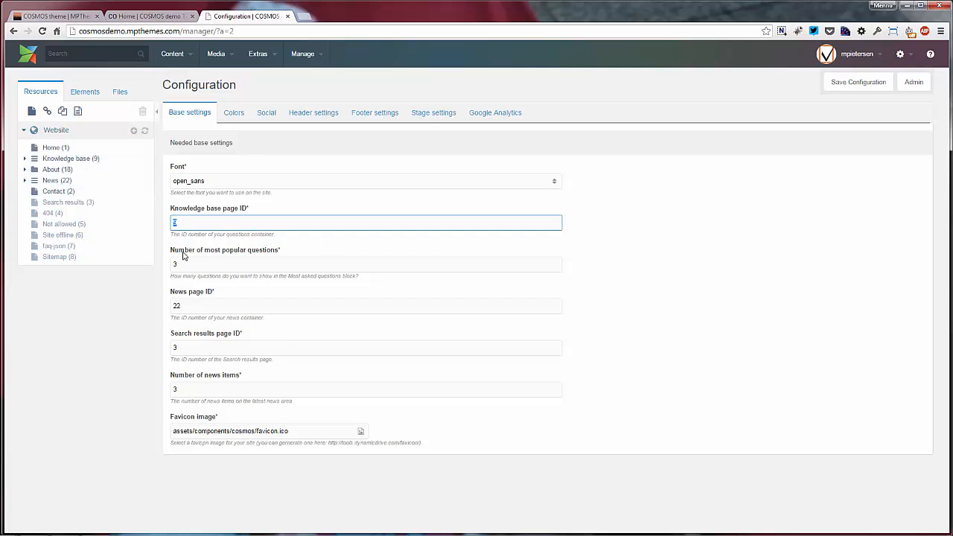
{"action": "left_click", "coordinate": [177, 264]}
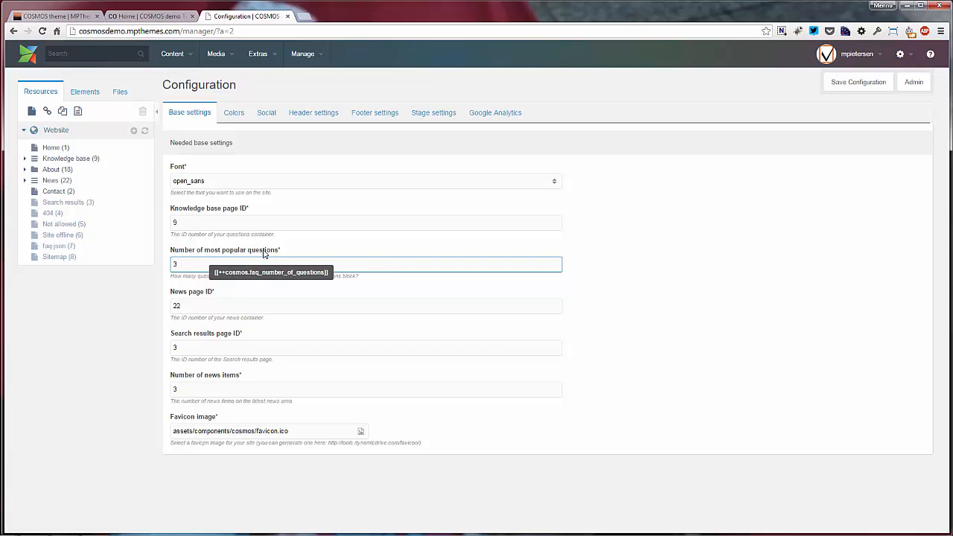
{"action": "key", "text": "Tab"}
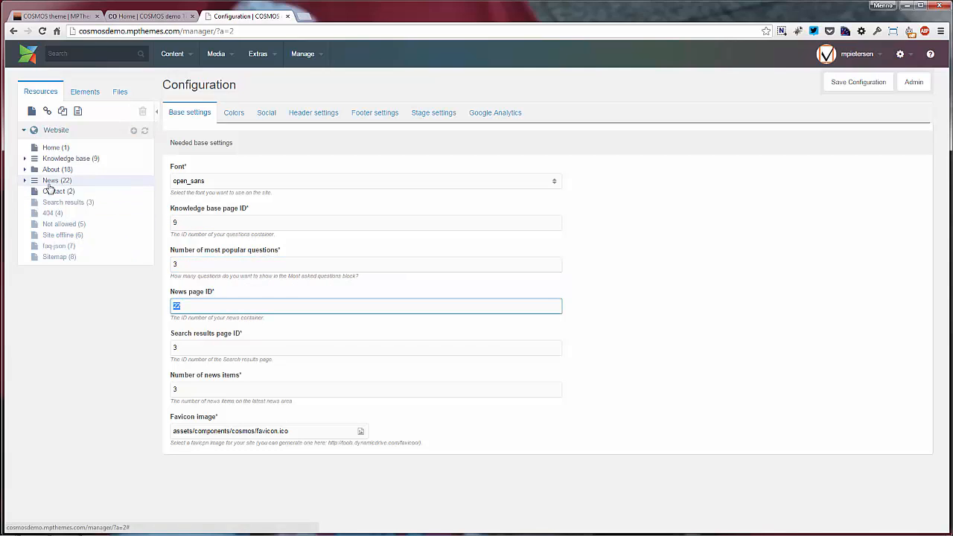
{"action": "key", "text": "Tab"}
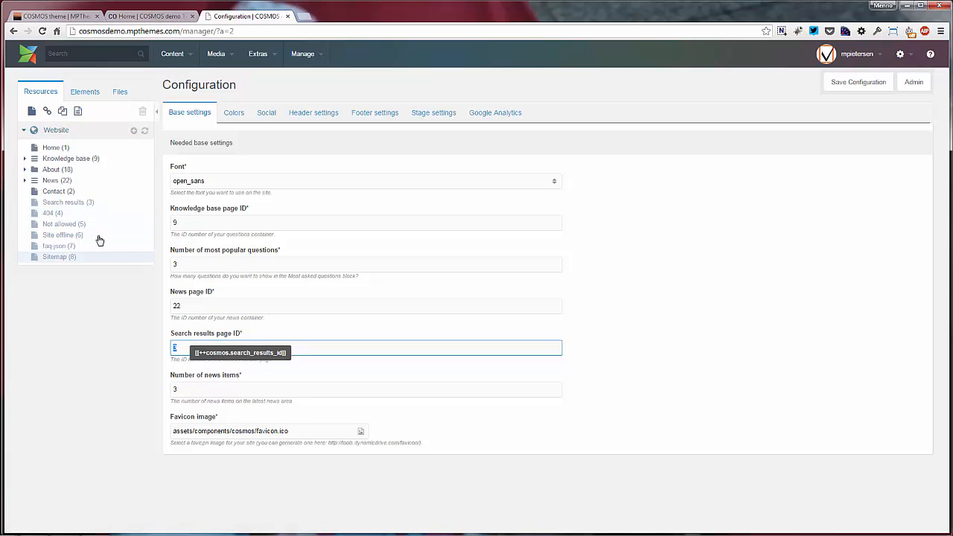
{"action": "left_click", "coordinate": [200, 395]}
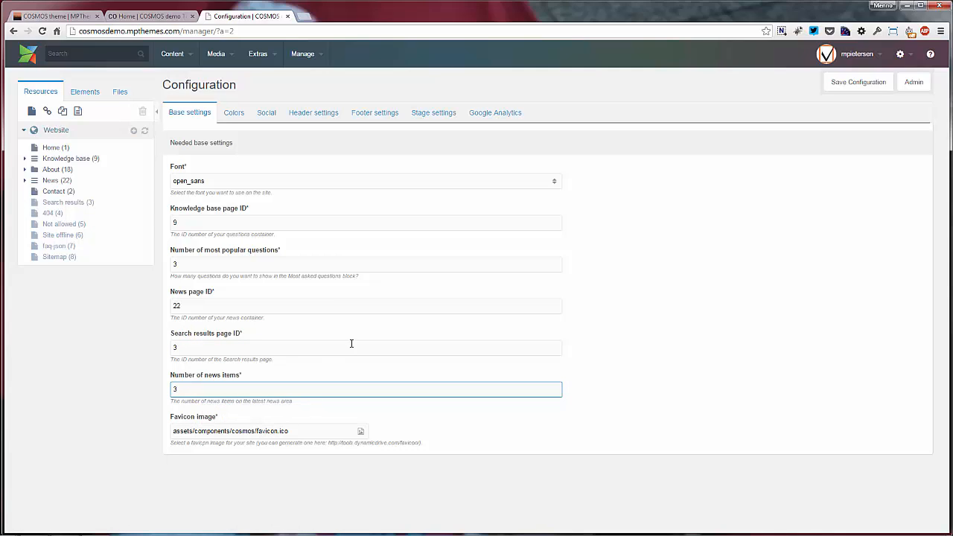
- Set the site's main accent color to e50b5b and save the configuration
{"action": "left_click", "coordinate": [239, 114]}
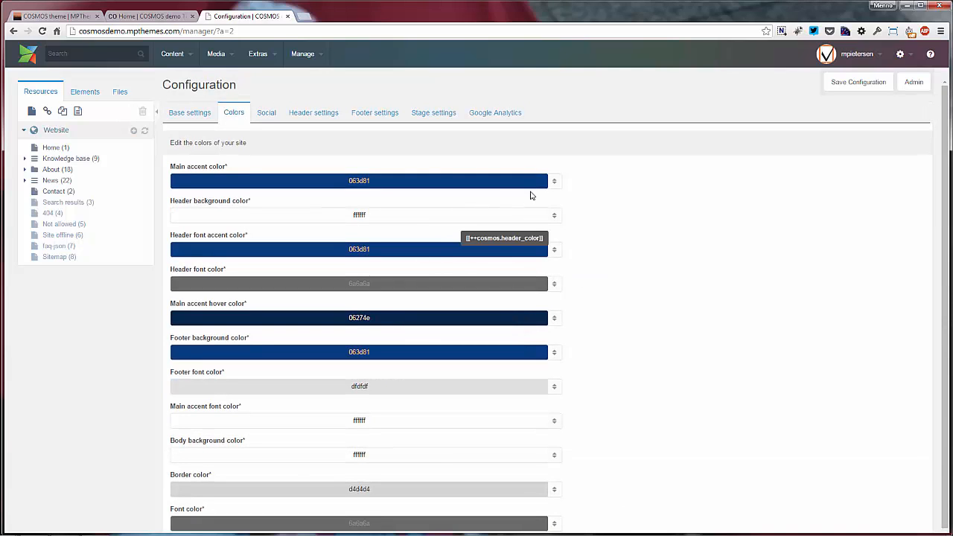
{"action": "left_click", "coordinate": [554, 181]}
{"action": "left_click_drag", "start_coordinate": [275, 232], "coordinate": [274, 201]}
{"action": "left_click", "coordinate": [260, 203]}
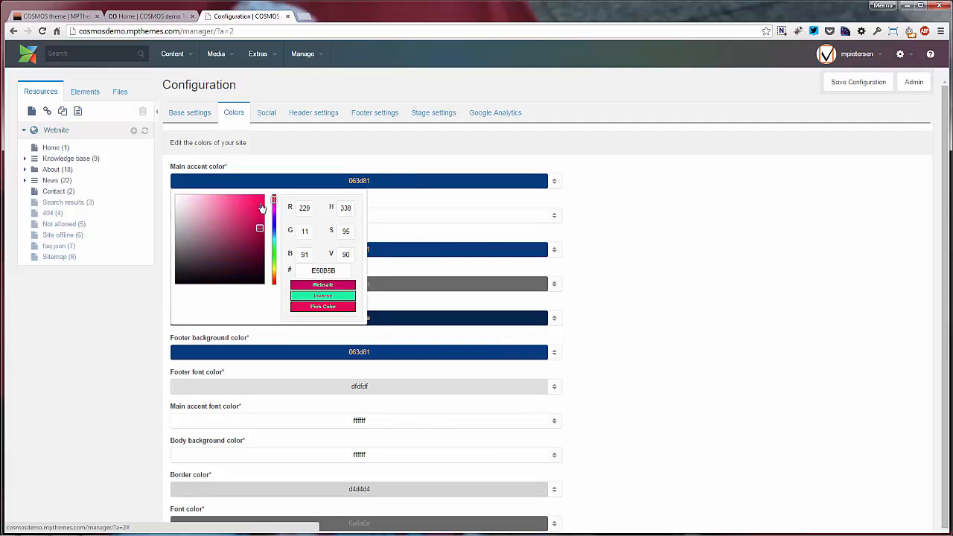
{"action": "left_click", "coordinate": [322, 308]}
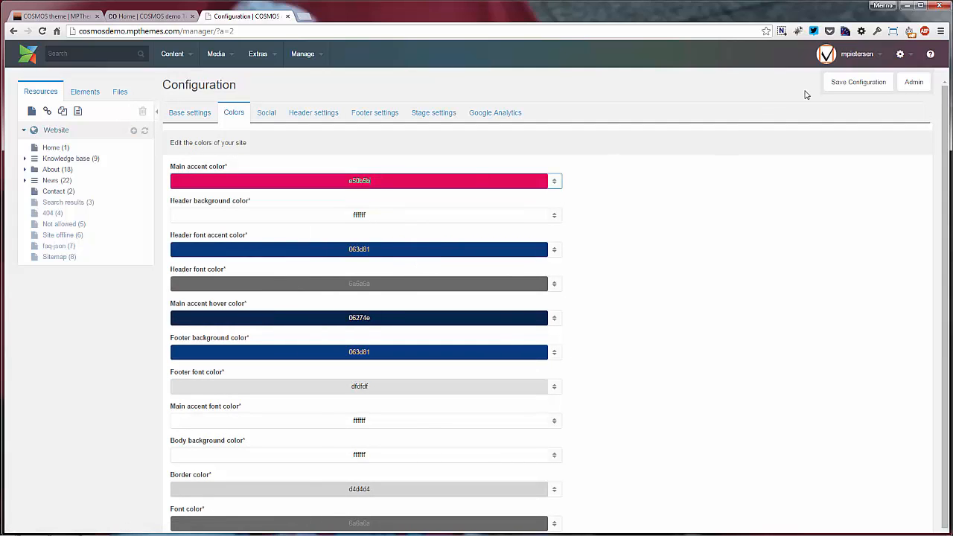
{"action": "left_click", "coordinate": [829, 86]}
- Clear the site cache and check the accent color on the demo site's home page
{"action": "mouse_move", "coordinate": [302, 55]}
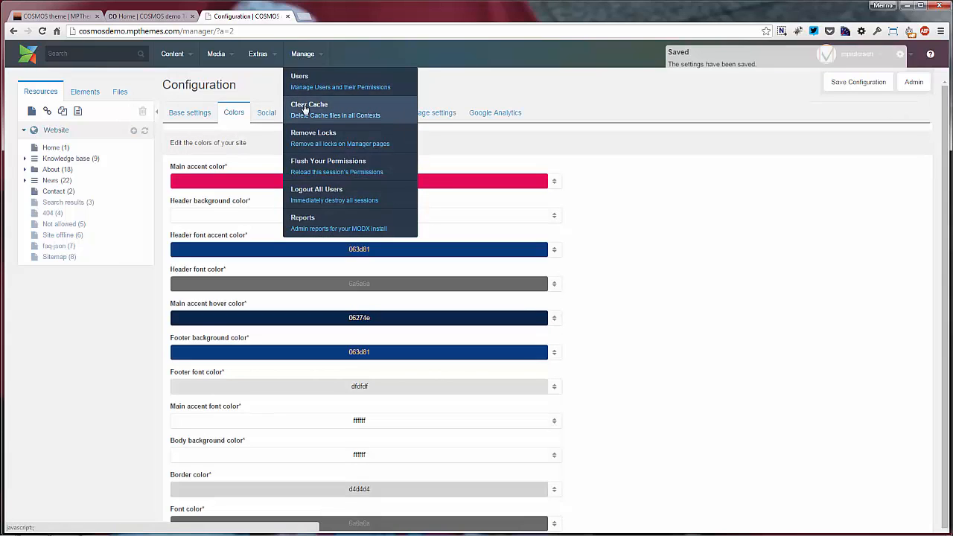
{"action": "left_click", "coordinate": [305, 109]}
{"action": "left_click", "coordinate": [604, 374]}
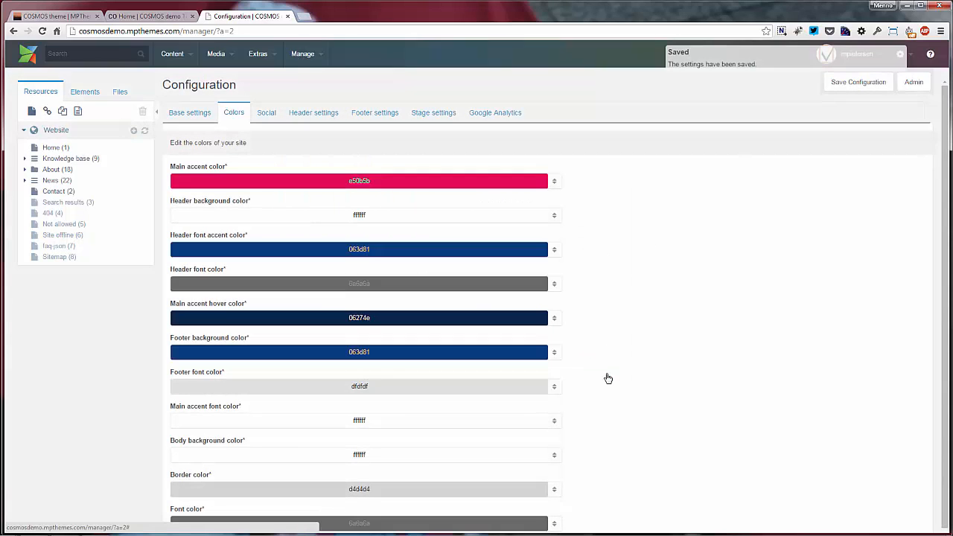
{"action": "left_click", "coordinate": [149, 15]}
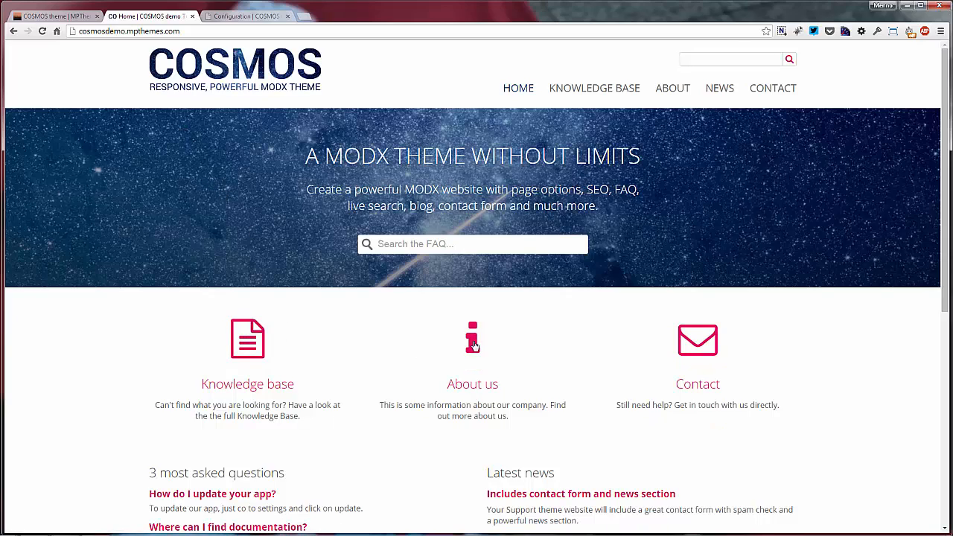
{"action": "scroll", "coordinate": [451, 386], "scroll_direction": "down", "scroll_amount": 2}
{"action": "scroll", "coordinate": [460, 414], "scroll_direction": "up", "scroll_amount": 2}
- Copy the footer background color value 063d81 into the main accent color and save the configuration
{"action": "left_click", "coordinate": [247, 17]}
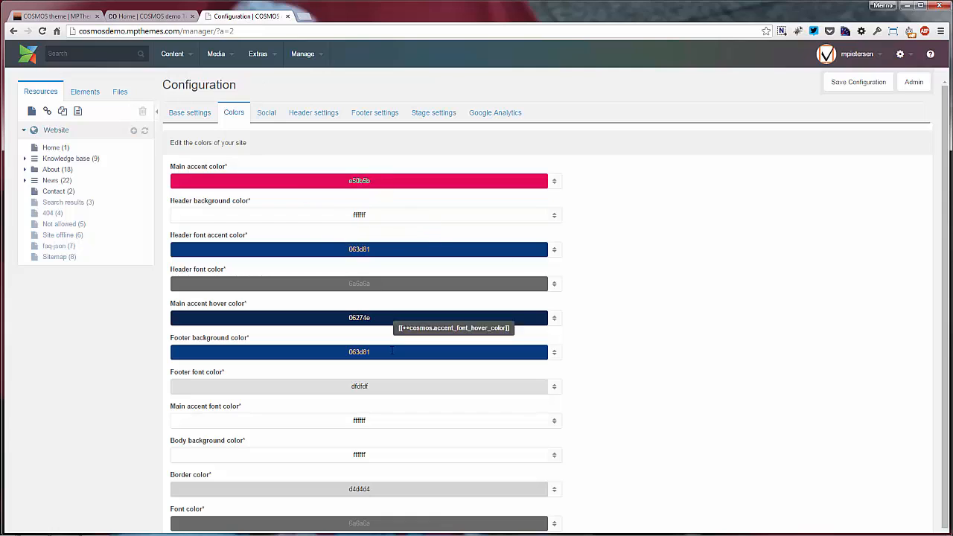
{"action": "double_click", "coordinate": [374, 250]}
{"action": "key", "text": "ctrl+c"}
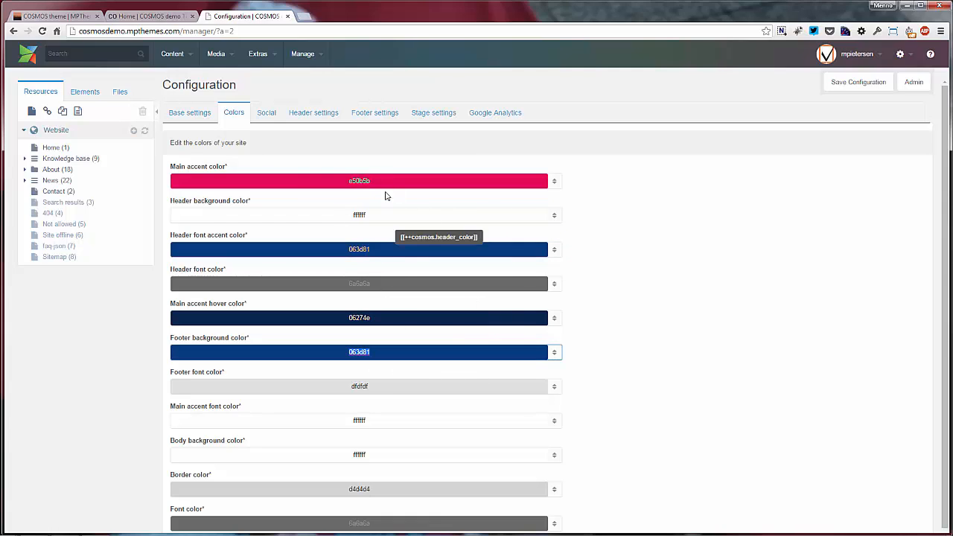
{"action": "double_click", "coordinate": [359, 181]}
{"action": "key", "text": "ctrl+v"}
{"action": "left_click", "coordinate": [677, 193]}
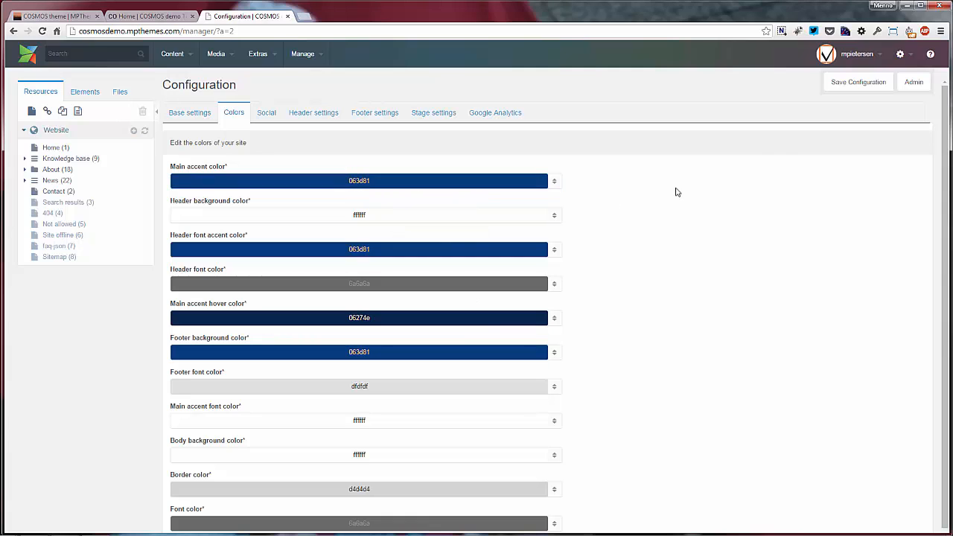
{"action": "left_click", "coordinate": [832, 88]}
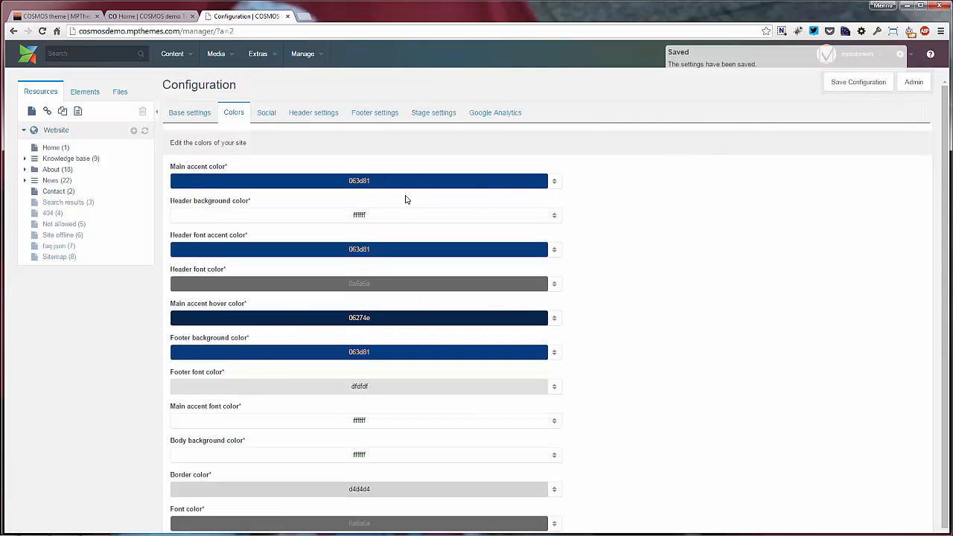
{"action": "scroll", "coordinate": [406, 200], "scroll_direction": "down", "scroll_amount": 1}
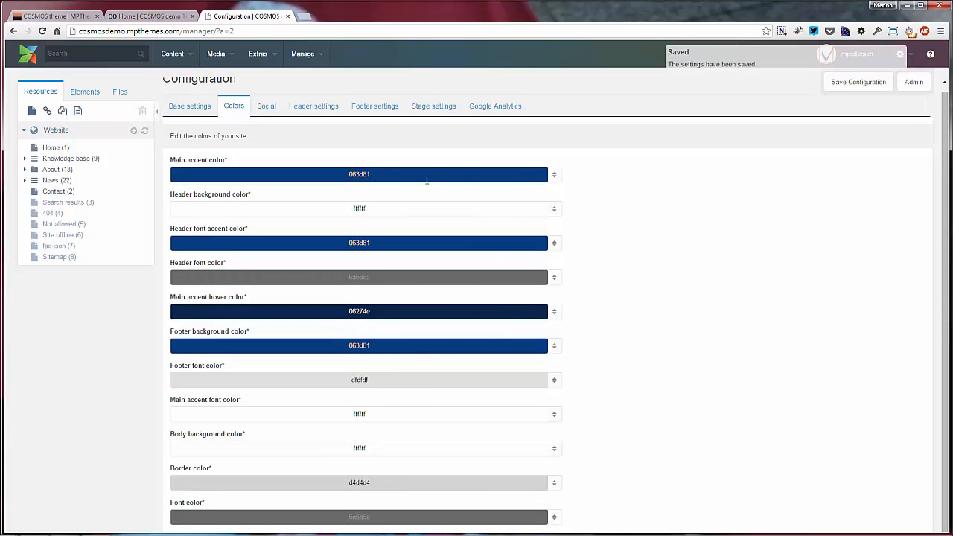
{"action": "left_click", "coordinate": [554, 174]}
{"action": "left_click", "coordinate": [231, 223]}
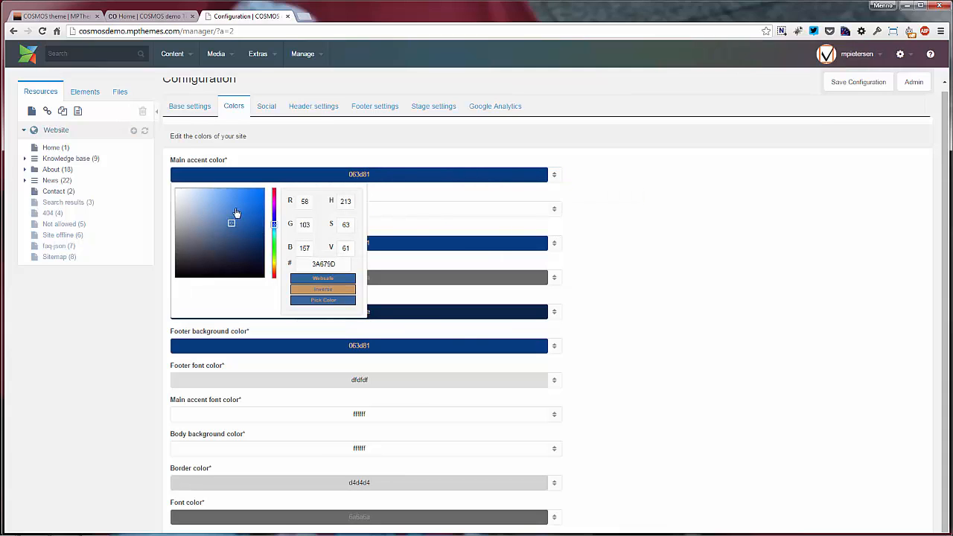
{"action": "left_click", "coordinate": [740, 238]}
- View the social link settings and browse the header logo's image files in assets/components/cosmos/images/site, closing the file browser without choosing one
{"action": "left_click", "coordinate": [277, 108]}
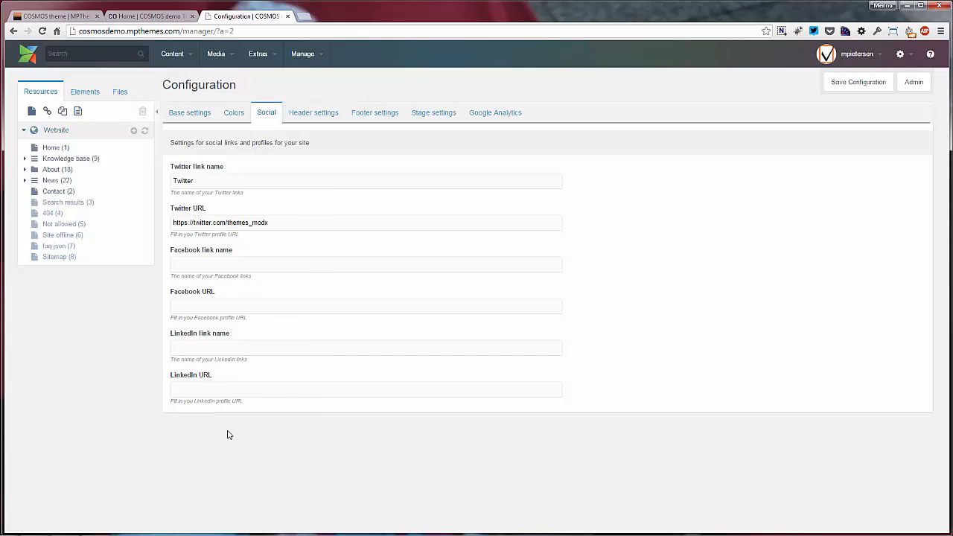
{"action": "left_click", "coordinate": [312, 115]}
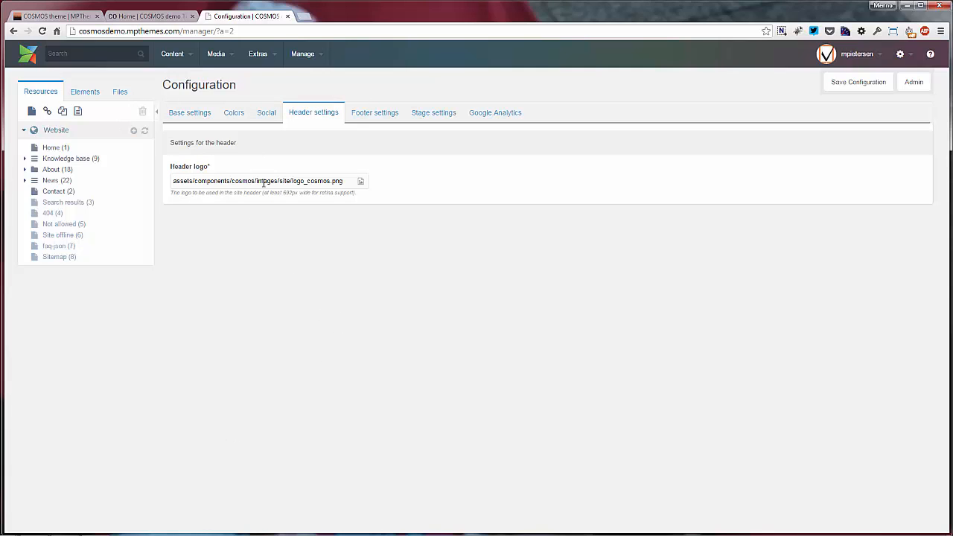
{"action": "left_click", "coordinate": [361, 181]}
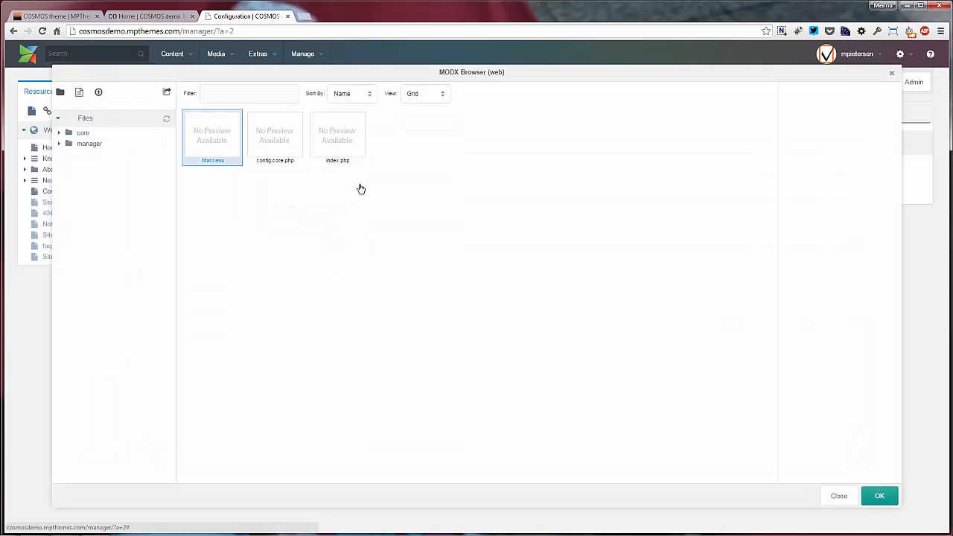
{"action": "left_click", "coordinate": [86, 137]}
{"action": "left_click", "coordinate": [102, 149]}
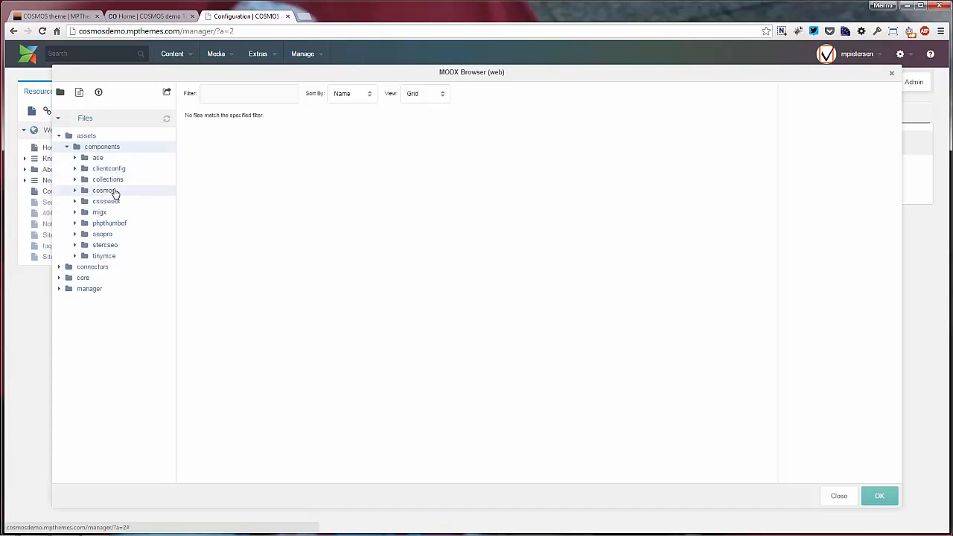
{"action": "left_click", "coordinate": [113, 190]}
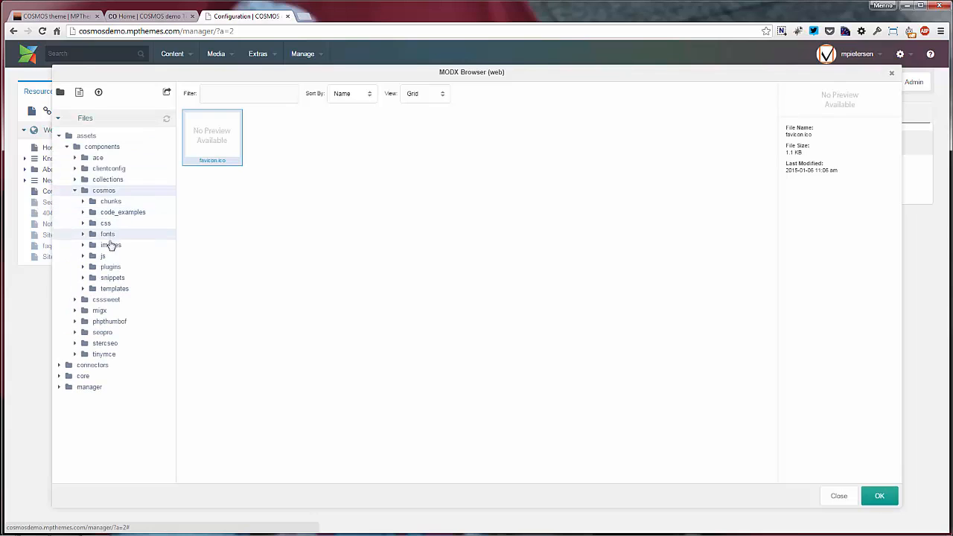
{"action": "left_click", "coordinate": [111, 246]}
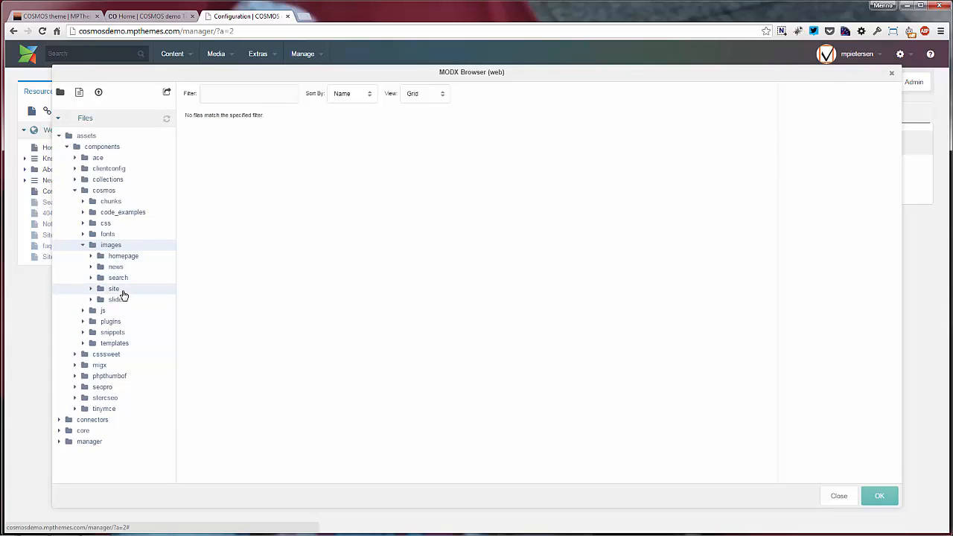
{"action": "left_click", "coordinate": [118, 290]}
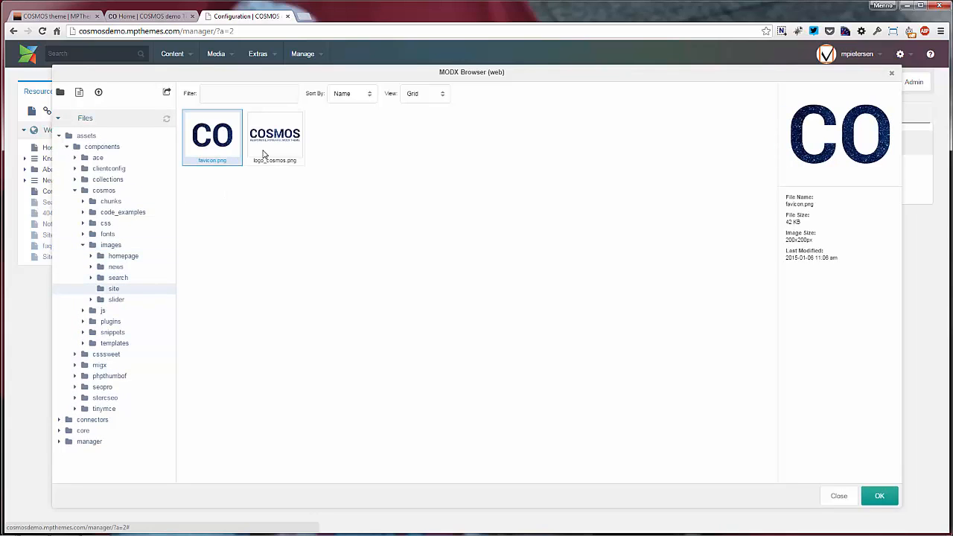
{"action": "left_click", "coordinate": [828, 495]}
- Compare the footer box titles in the footer settings with the Pages and Find us online headings in the home page footer
{"action": "left_click", "coordinate": [384, 119]}
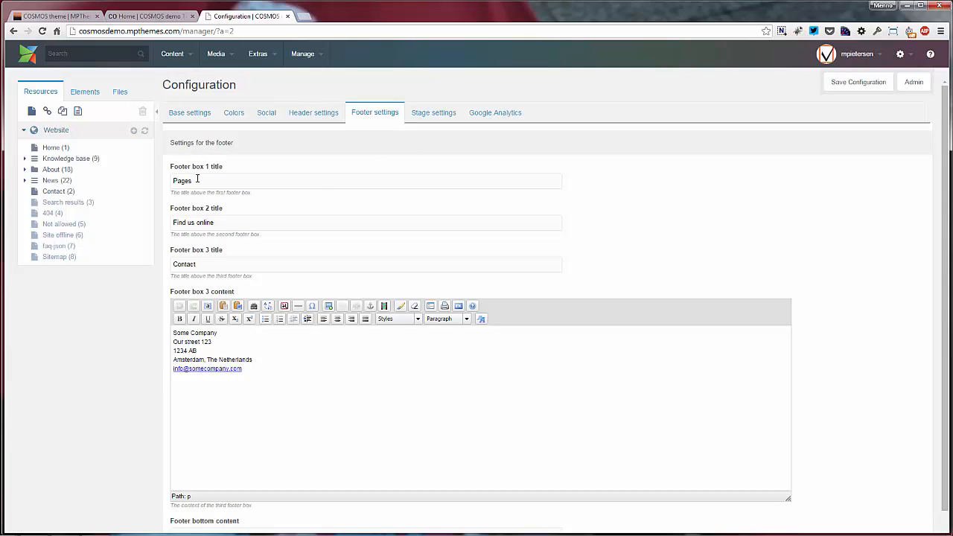
{"action": "left_click", "coordinate": [168, 20]}
{"action": "scroll", "coordinate": [258, 327], "scroll_direction": "down", "scroll_amount": 5}
{"action": "left_click_drag", "start_coordinate": [180, 307], "coordinate": [155, 308]}
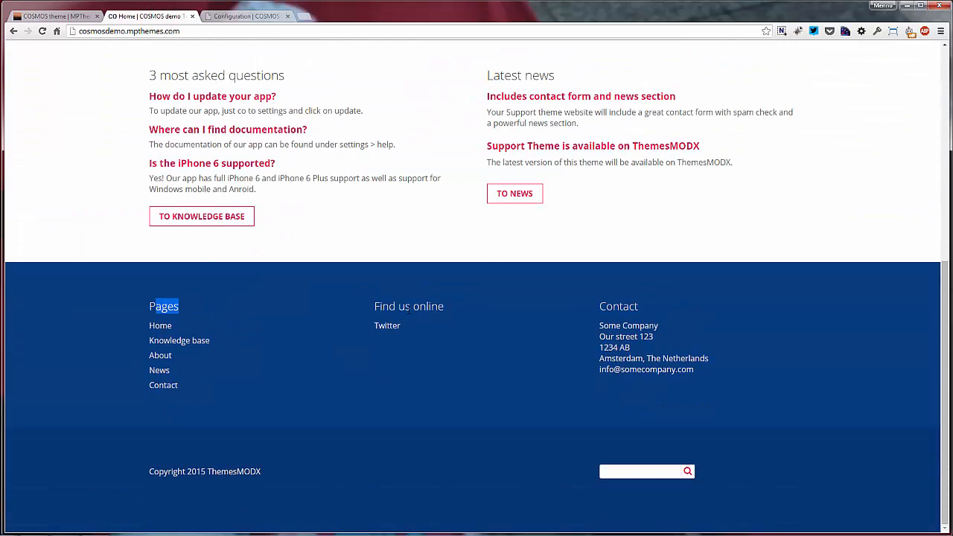
{"action": "left_click_drag", "start_coordinate": [449, 308], "coordinate": [369, 309]}
{"action": "left_click", "coordinate": [246, 15]}
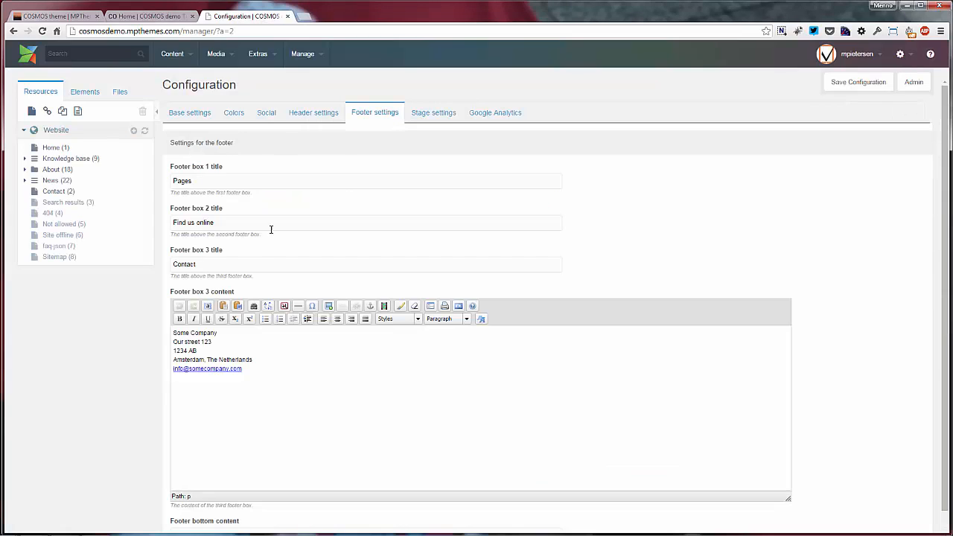
- Examine the footer bottom content setting and open the stage transparency settings
{"action": "scroll", "coordinate": [270, 228], "scroll_direction": "down", "scroll_amount": 1}
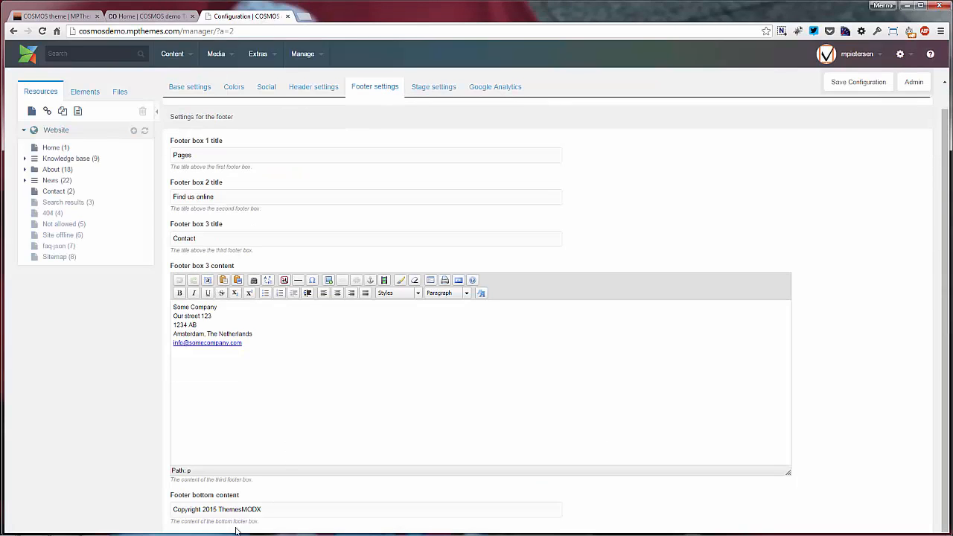
{"action": "left_click_drag", "start_coordinate": [279, 510], "coordinate": [173, 509]}
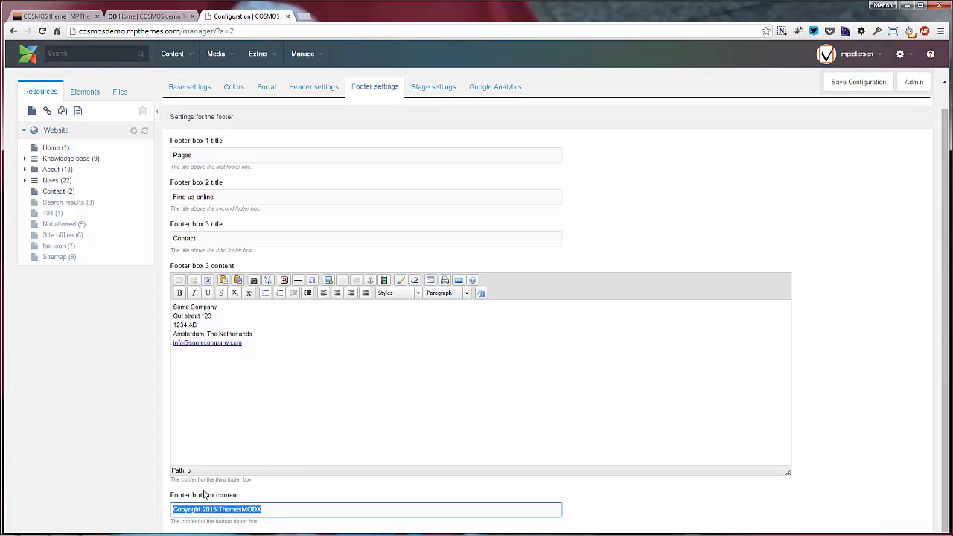
{"action": "left_click", "coordinate": [427, 94]}
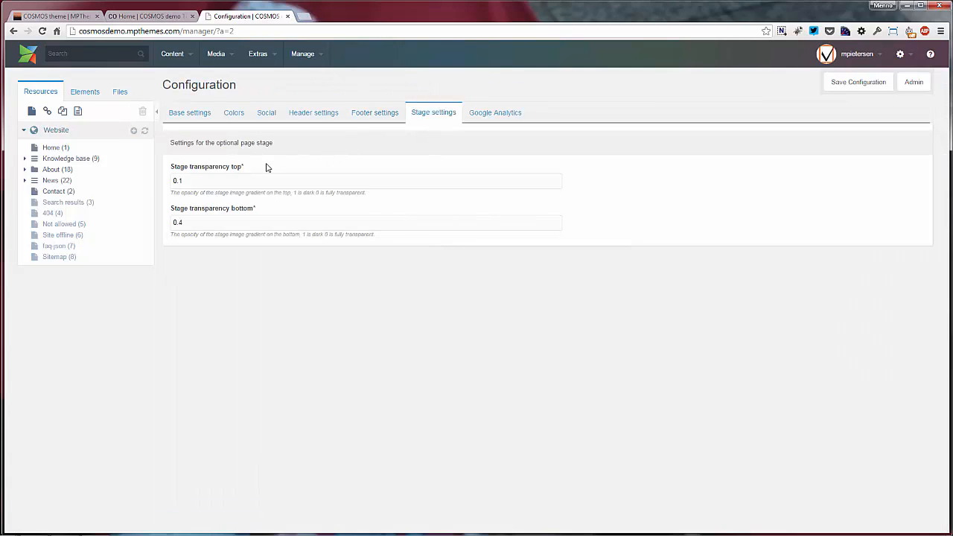
- Set the stage transparency top to 0.8 and bottom to 0.6, save the configuration, and check the reloaded home page
{"action": "left_click", "coordinate": [198, 181]}
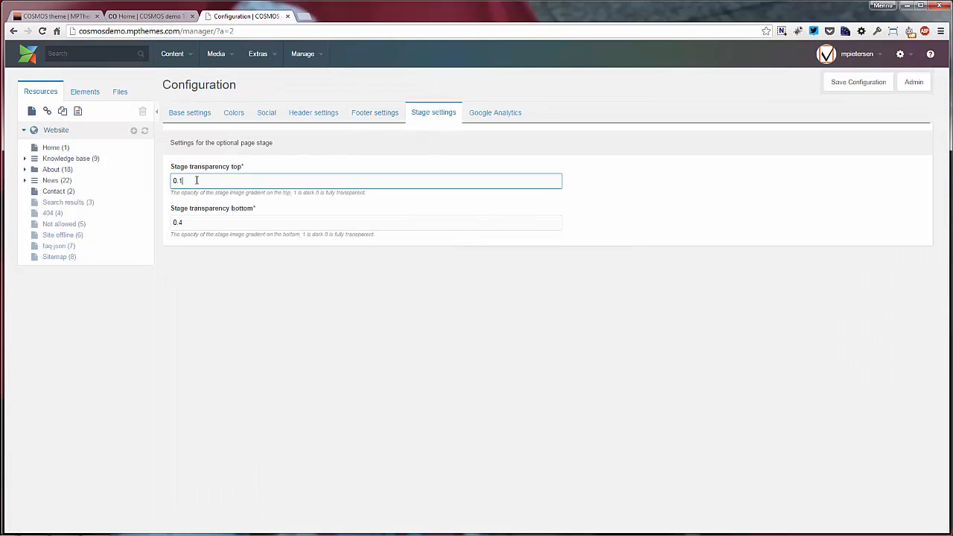
{"action": "left_click", "coordinate": [198, 223]}
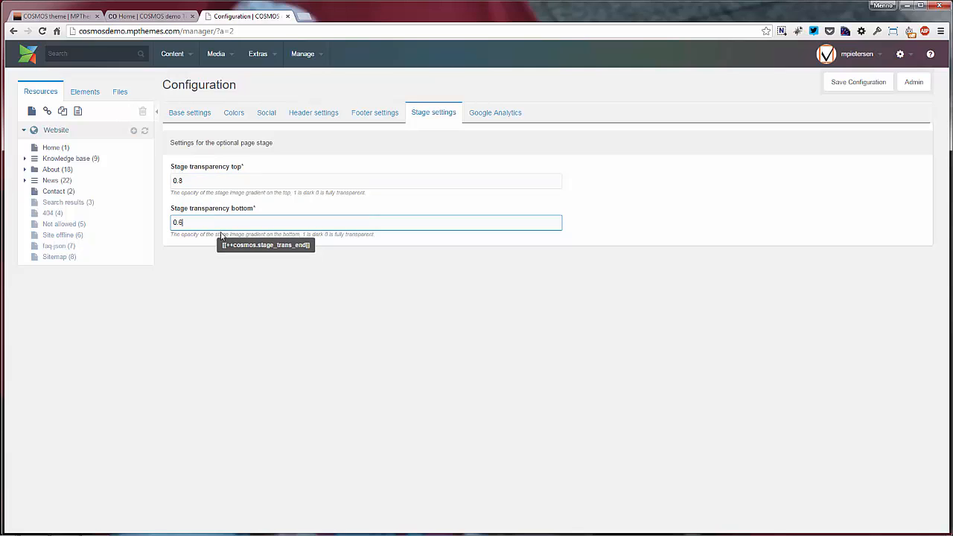
{"action": "left_click", "coordinate": [847, 90]}
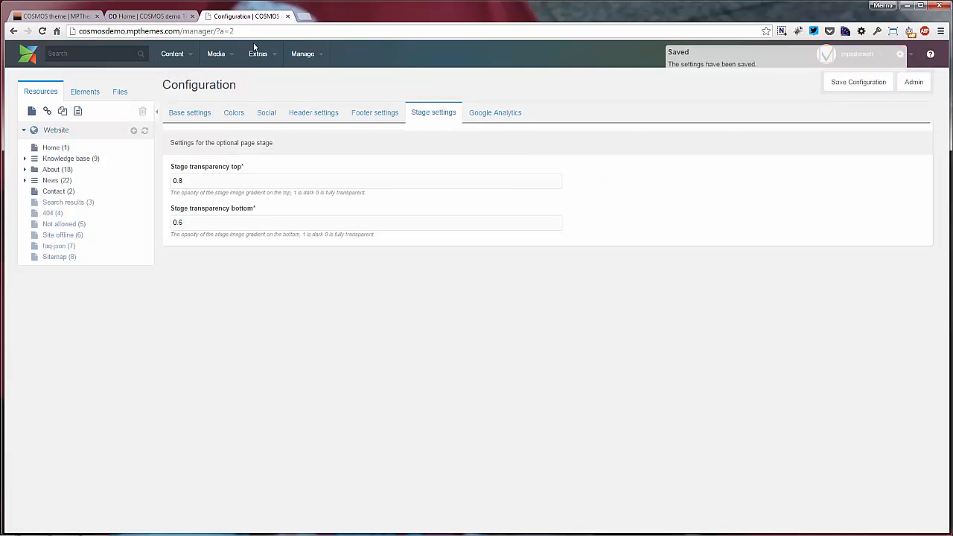
{"action": "mouse_move", "coordinate": [302, 54]}
{"action": "left_click", "coordinate": [309, 106]}
{"action": "left_click", "coordinate": [595, 373]}
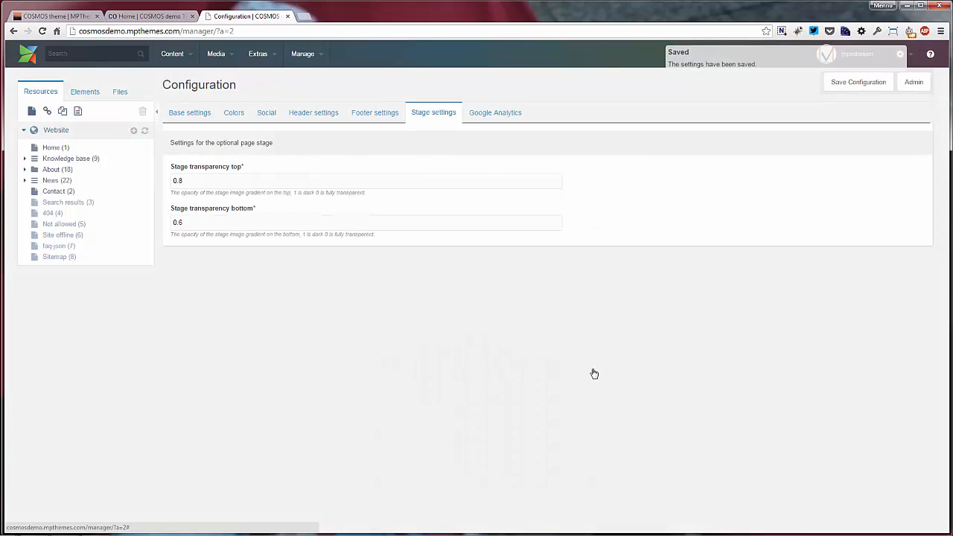
{"action": "left_click", "coordinate": [157, 16]}
{"action": "key", "text": "F5"}
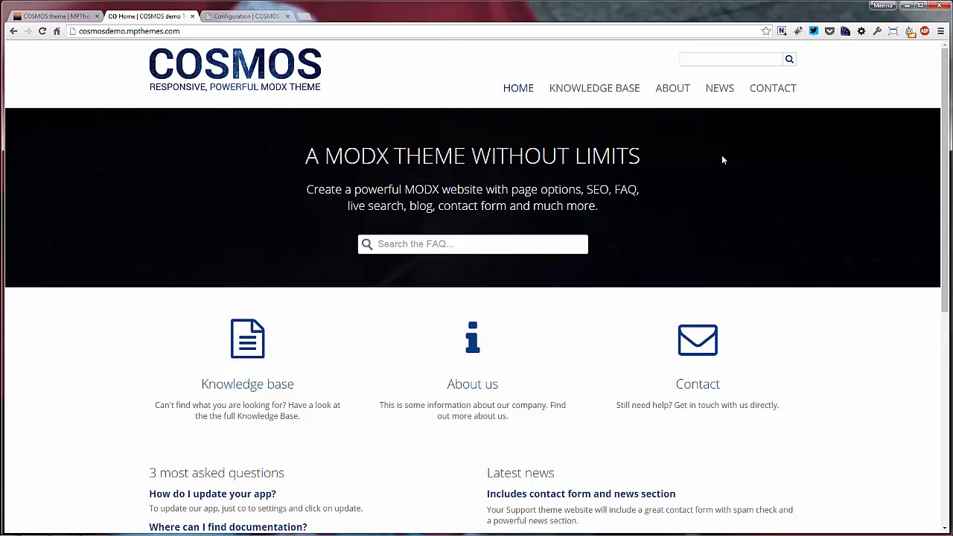
- Set the stage transparency top to 0.4, save the configuration, and check the stage text and background on the home page
{"action": "left_click", "coordinate": [253, 15]}
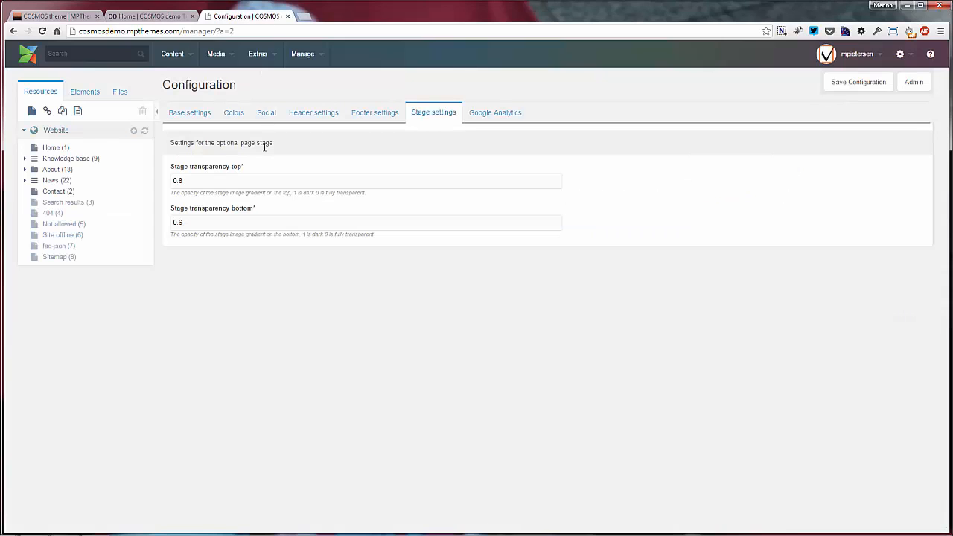
{"action": "left_click", "coordinate": [188, 183]}
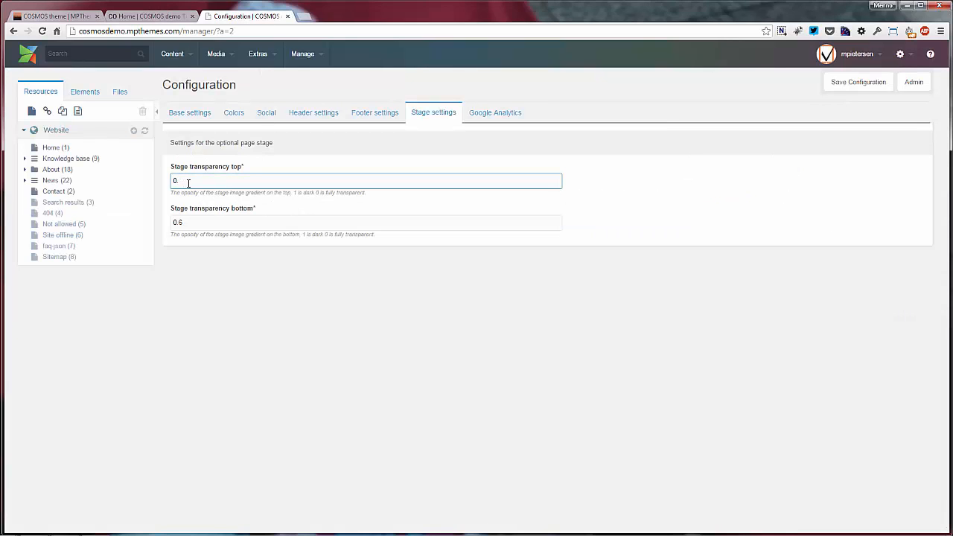
{"action": "left_click", "coordinate": [856, 83]}
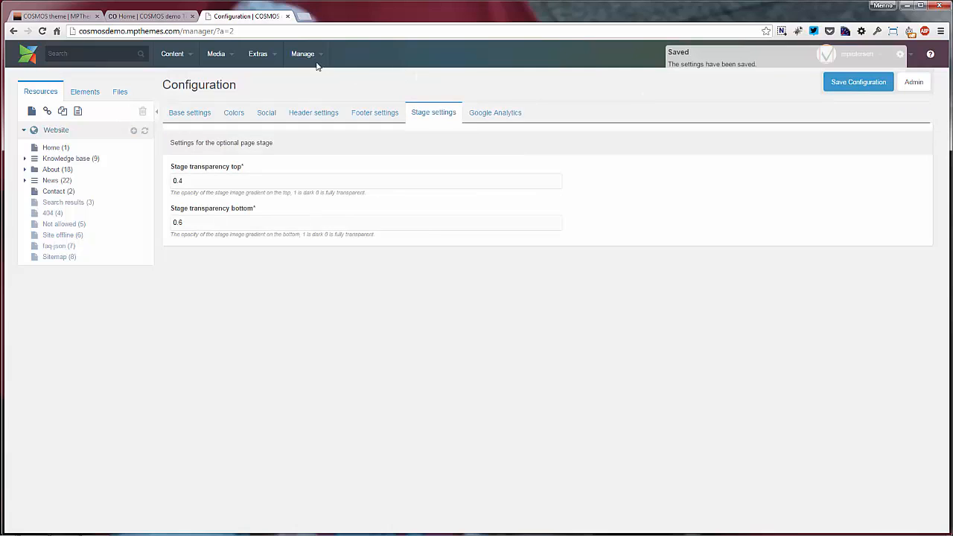
{"action": "mouse_move", "coordinate": [302, 54]}
{"action": "left_click", "coordinate": [311, 104]}
{"action": "left_click", "coordinate": [599, 375]}
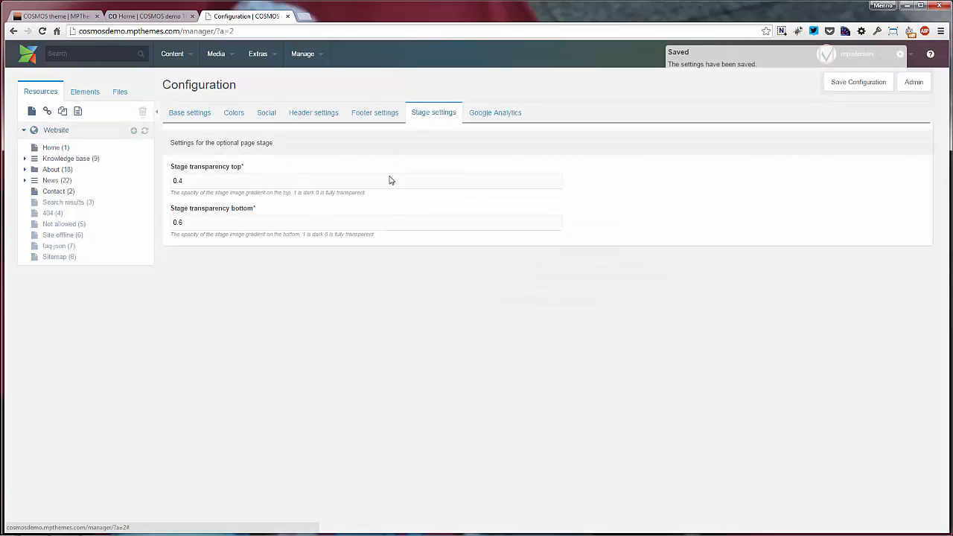
{"action": "left_click", "coordinate": [149, 15]}
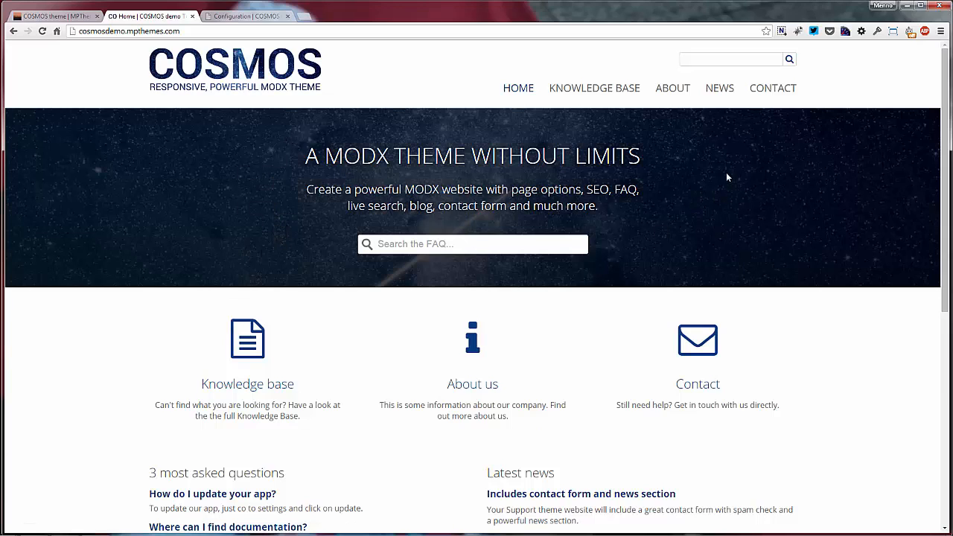
{"action": "mouse_move", "coordinate": [292, 167]}
{"action": "left_mouse_down"}
{"action": "mouse_move", "coordinate": [643, 195]}
{"action": "mouse_move", "coordinate": [608, 210]}
{"action": "mouse_move", "coordinate": [362, 156]}
{"action": "mouse_move", "coordinate": [297, 154]}
{"action": "left_mouse_up"}
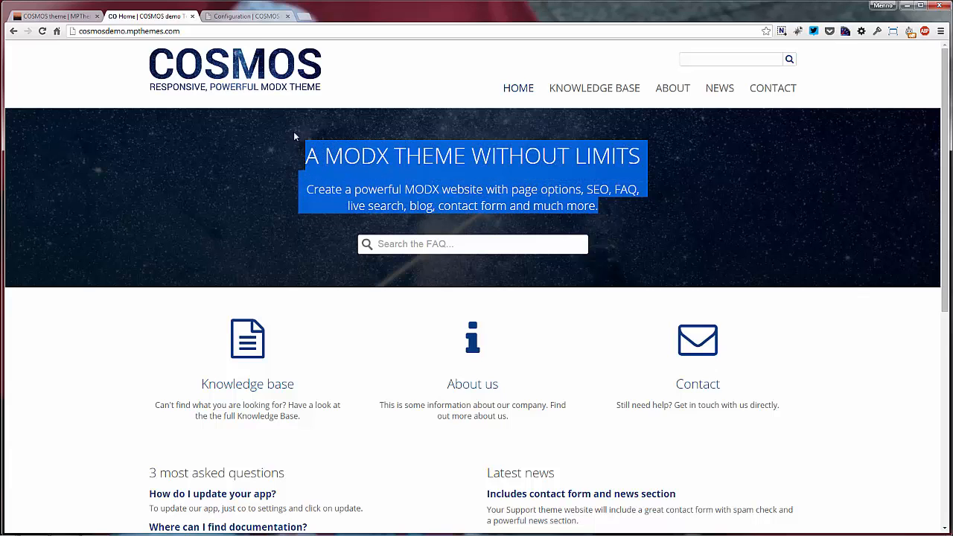
- Return to the manager's Configuration and view the Google Analytics tracking code setting
{"action": "left_click", "coordinate": [231, 16]}
{"action": "left_click", "coordinate": [502, 117]}
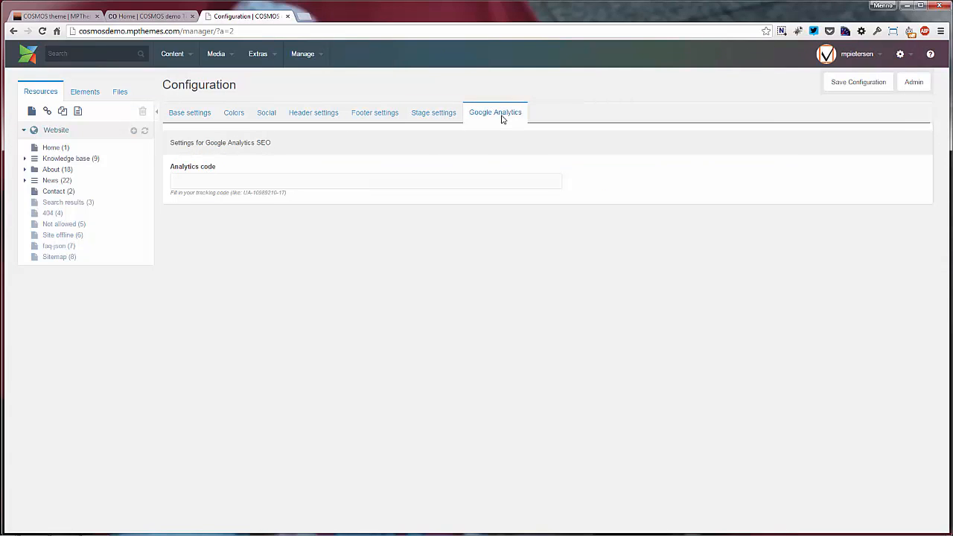
{"action": "left_click_drag", "start_coordinate": [244, 193], "coordinate": [287, 196]}
{"action": "left_click", "coordinate": [184, 181]}
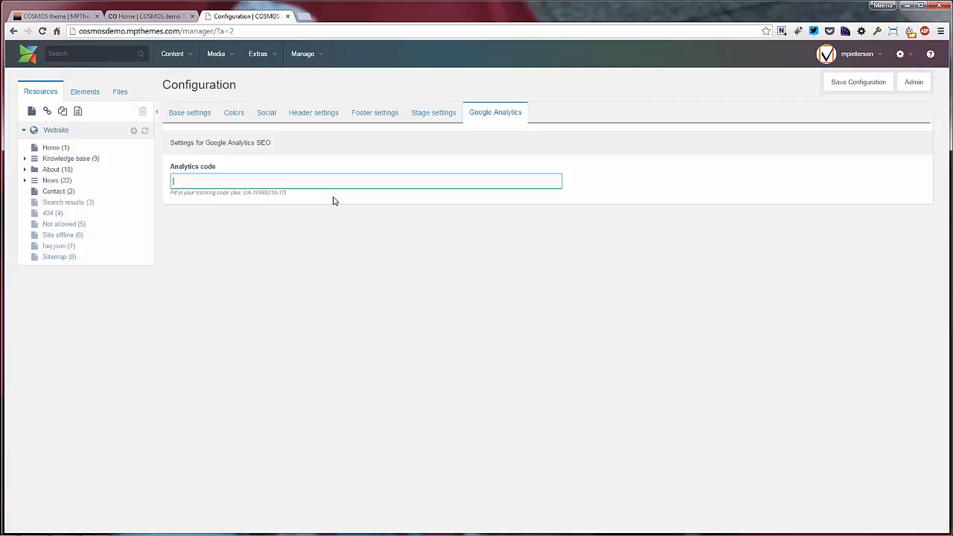
- Open the Home resource and examine its content and its FAQ and News template variables
{"action": "left_click", "coordinate": [45, 152]}
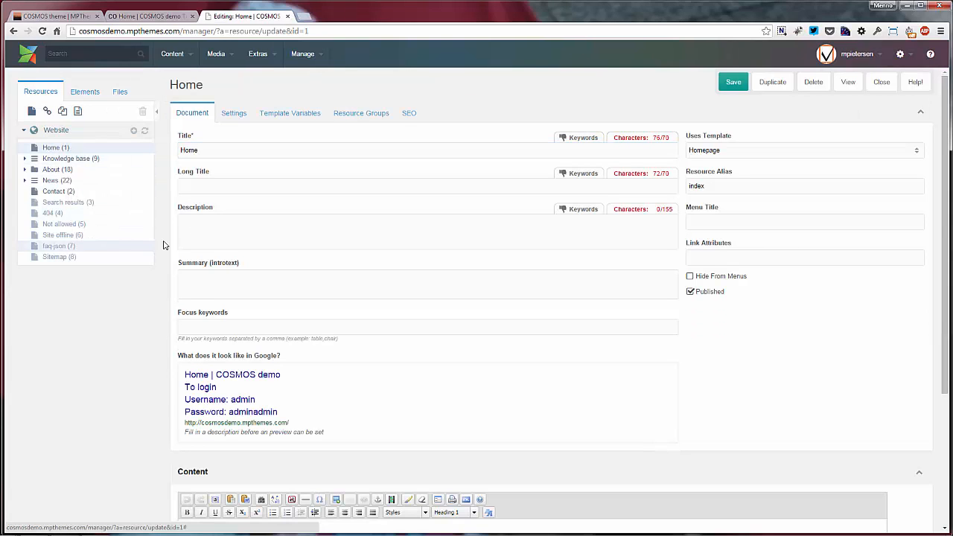
{"action": "mouse_move", "coordinate": [234, 211]}
{"action": "scroll", "coordinate": [283, 298], "scroll_direction": "down", "scroll_amount": 3}
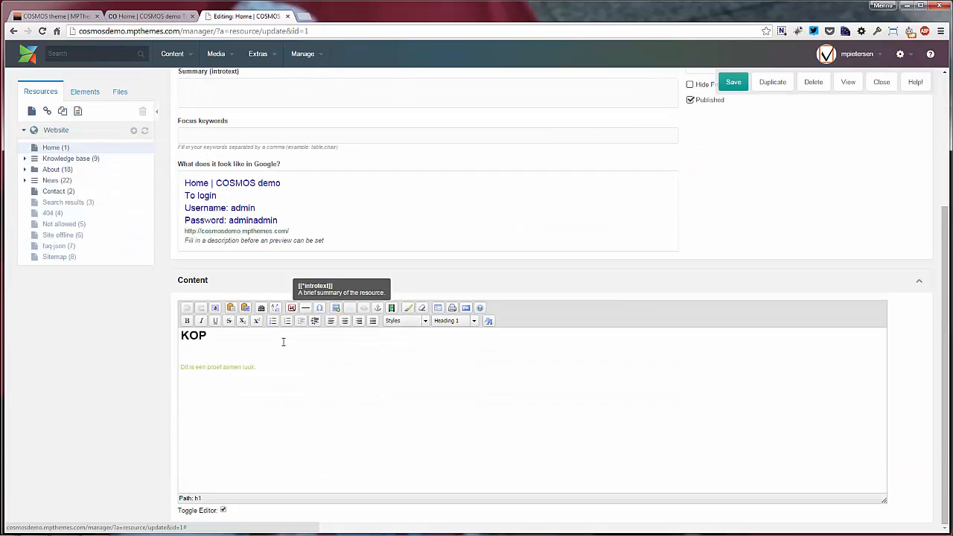
{"action": "scroll", "coordinate": [283, 347], "scroll_direction": "up", "scroll_amount": 3}
{"action": "left_click", "coordinate": [284, 116]}
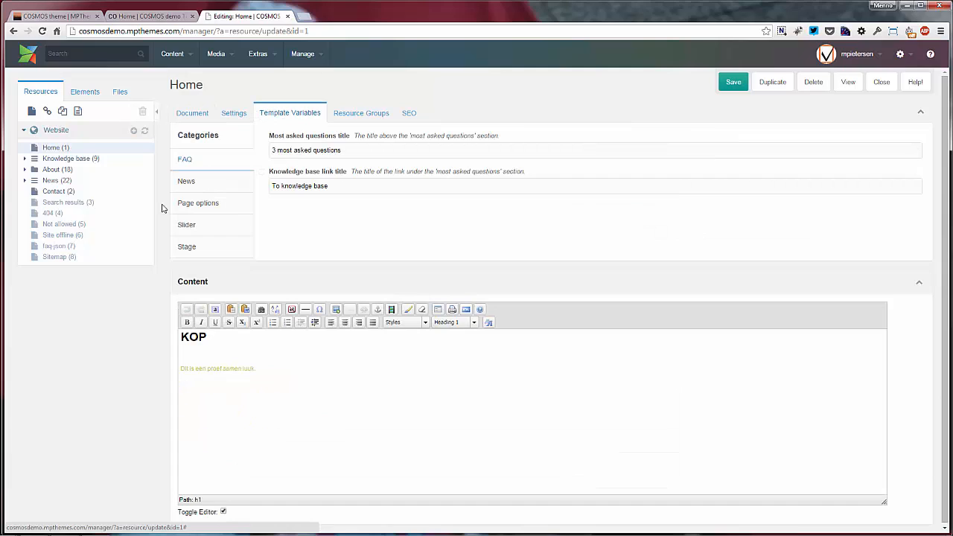
{"action": "left_click_drag", "start_coordinate": [331, 150], "coordinate": [269, 151]}
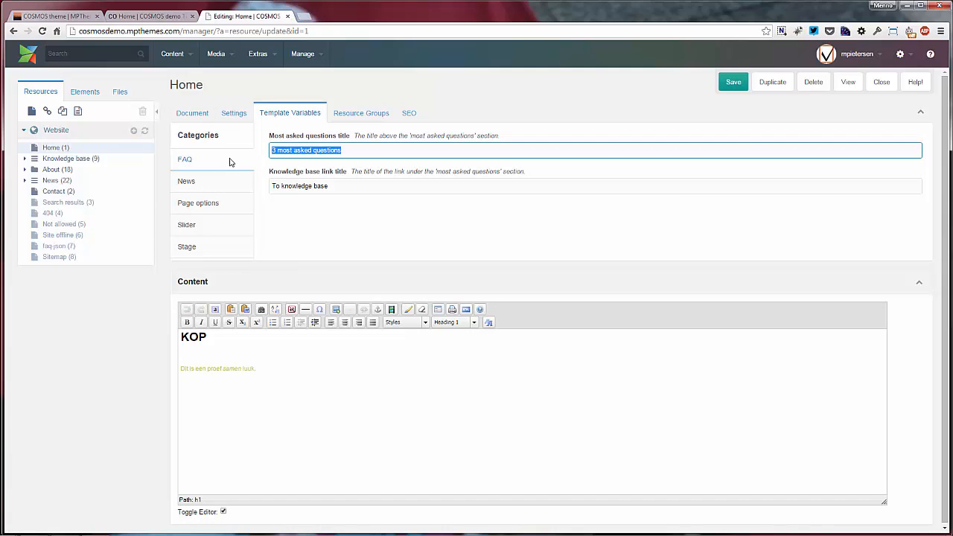
{"action": "left_click", "coordinate": [217, 187]}
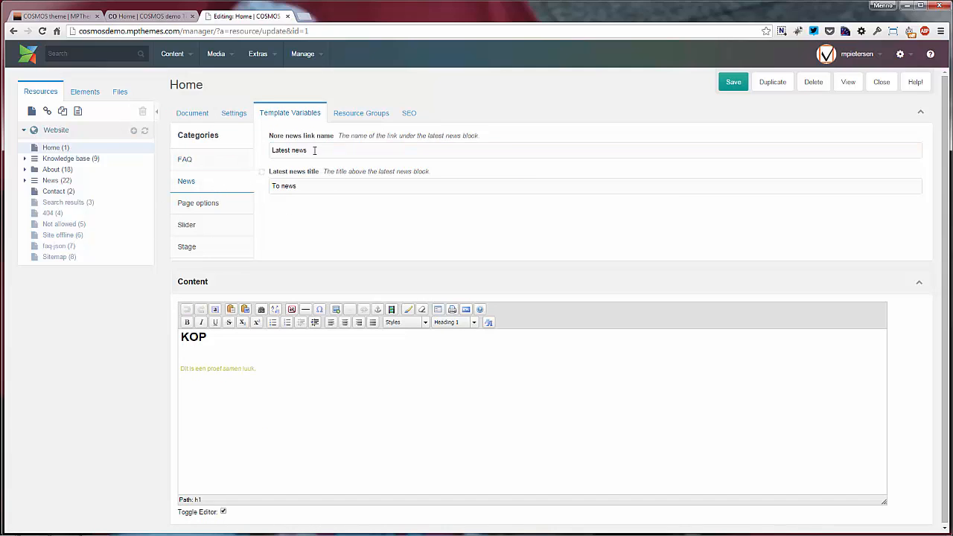
{"action": "left_click_drag", "start_coordinate": [314, 150], "coordinate": [266, 170]}
- Set Show page boxes to No in the Home resource's page options, save, and reload the website's home page
{"action": "left_click", "coordinate": [231, 204]}
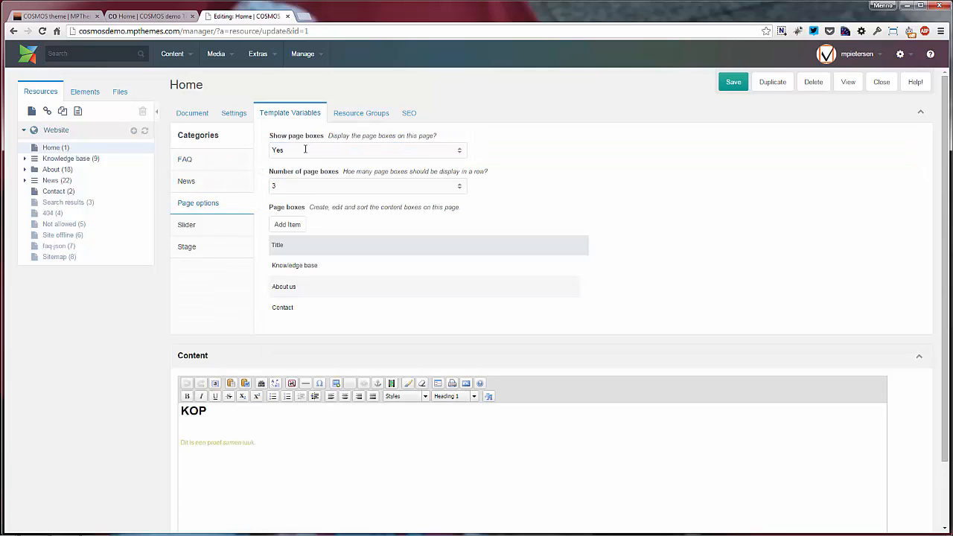
{"action": "left_click", "coordinate": [439, 148]}
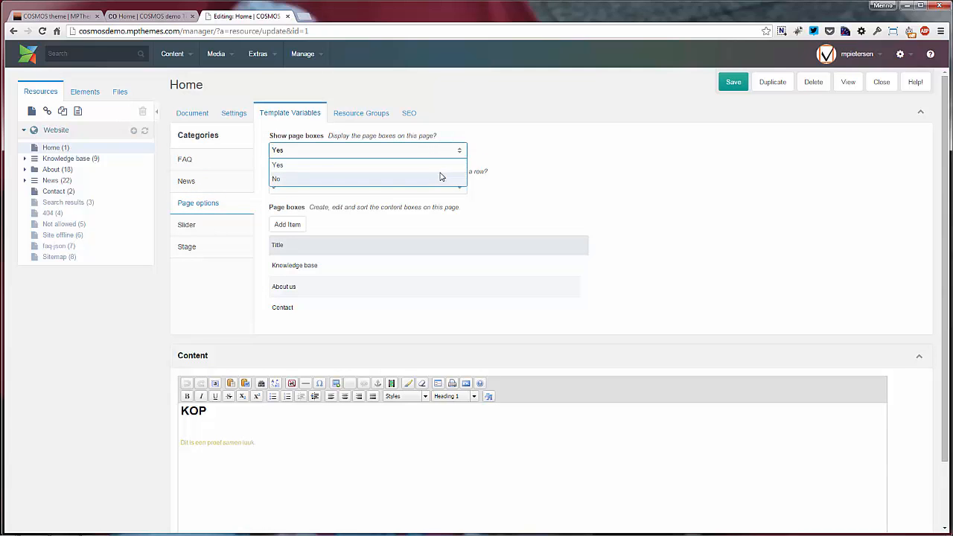
{"action": "left_click", "coordinate": [443, 178]}
{"action": "left_click", "coordinate": [733, 84]}
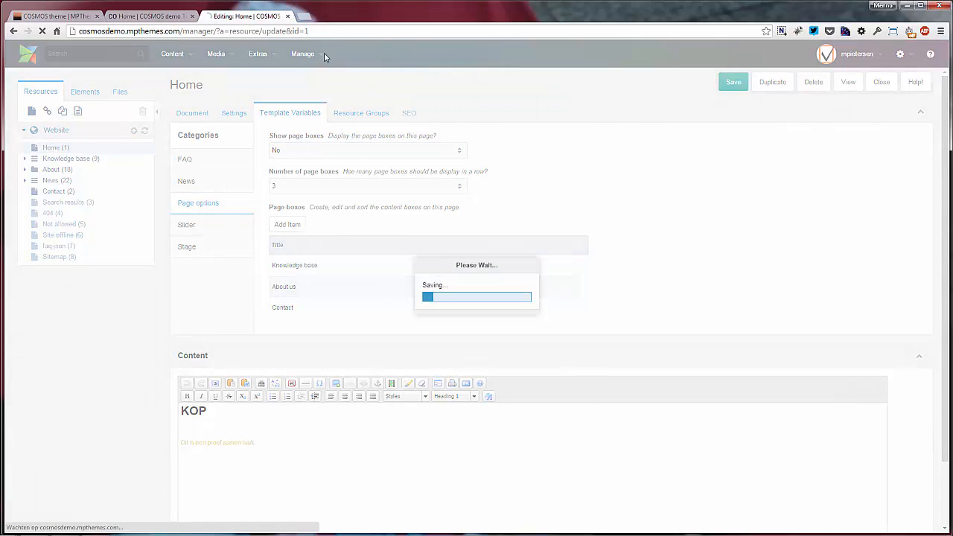
{"action": "left_click", "coordinate": [164, 16]}
{"action": "key", "text": "F5"}
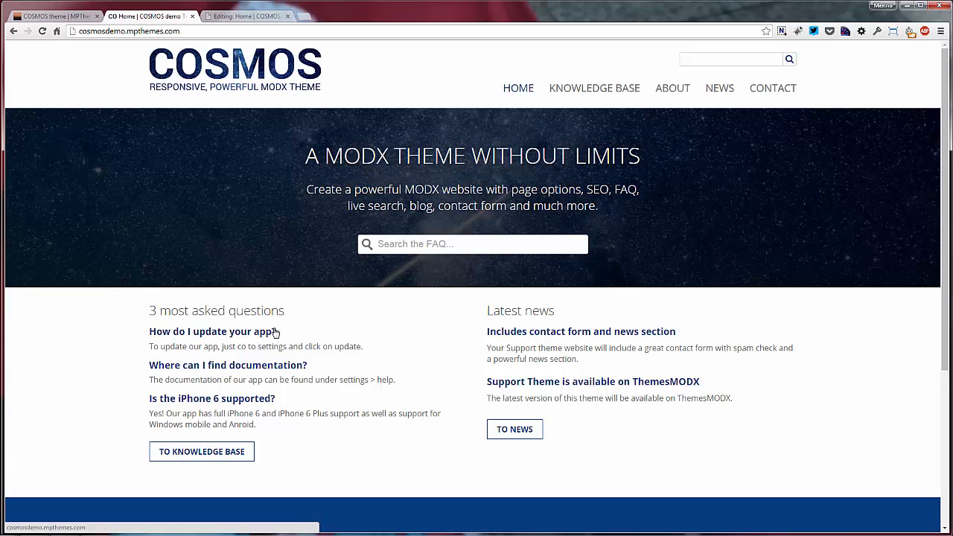
- Set Show page boxes to Yes and the number of page boxes per row to 2, save, and reload the home page
{"action": "left_click", "coordinate": [260, 16]}
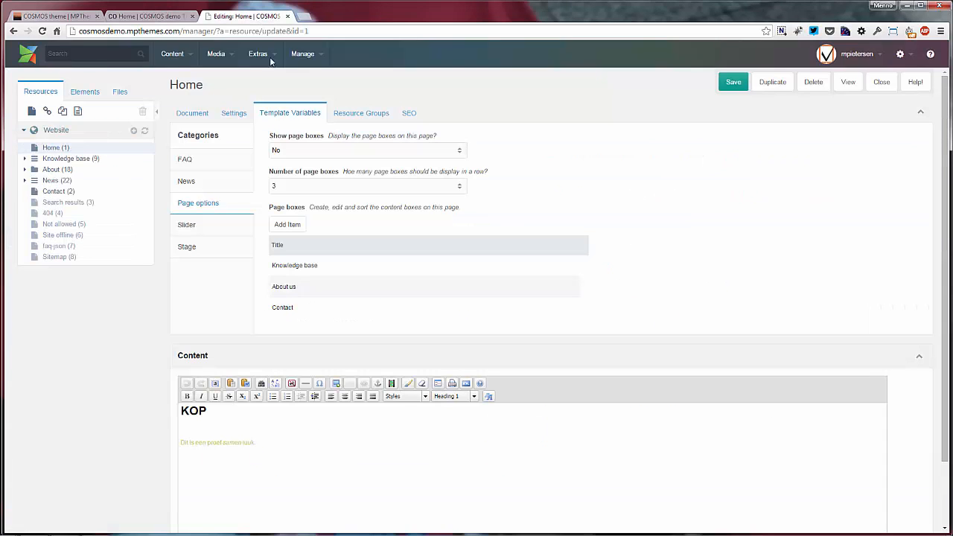
{"action": "left_click", "coordinate": [459, 150]}
{"action": "left_click", "coordinate": [445, 164]}
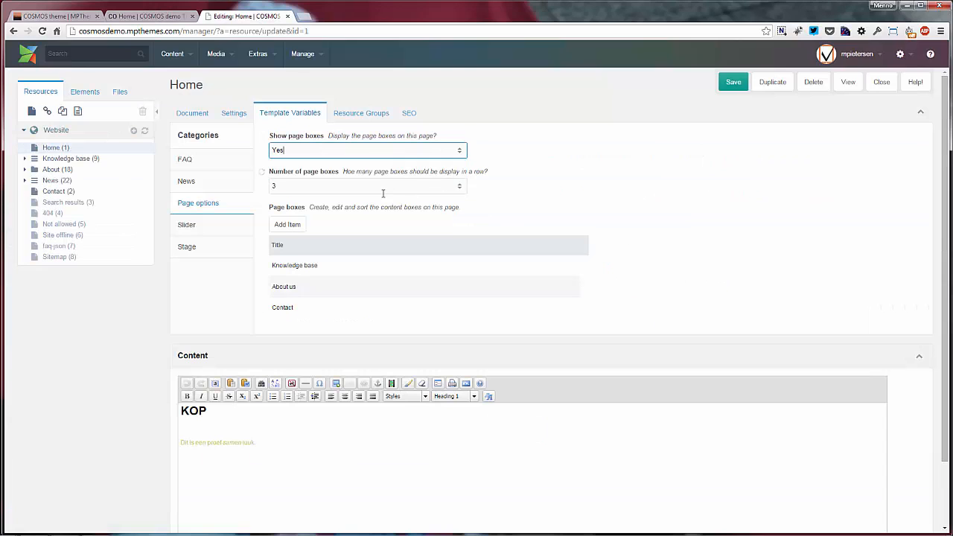
{"action": "left_click", "coordinate": [457, 188]}
{"action": "left_click", "coordinate": [413, 216]}
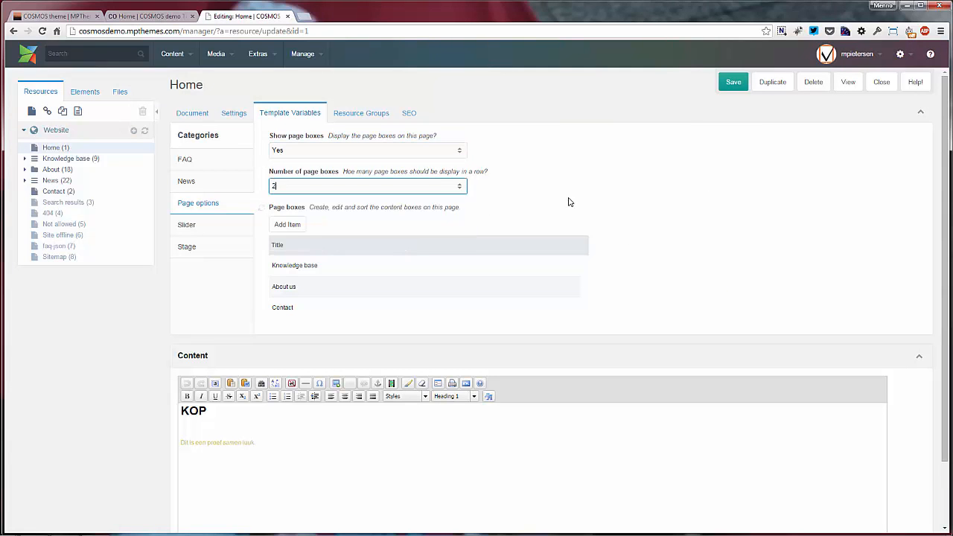
{"action": "left_click", "coordinate": [724, 88]}
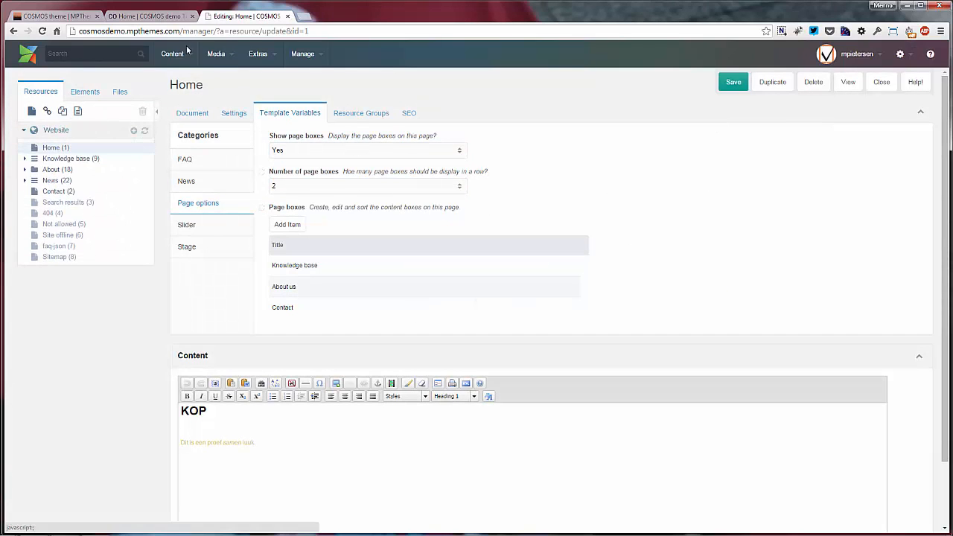
{"action": "left_click", "coordinate": [153, 16]}
{"action": "key", "text": "F5"}
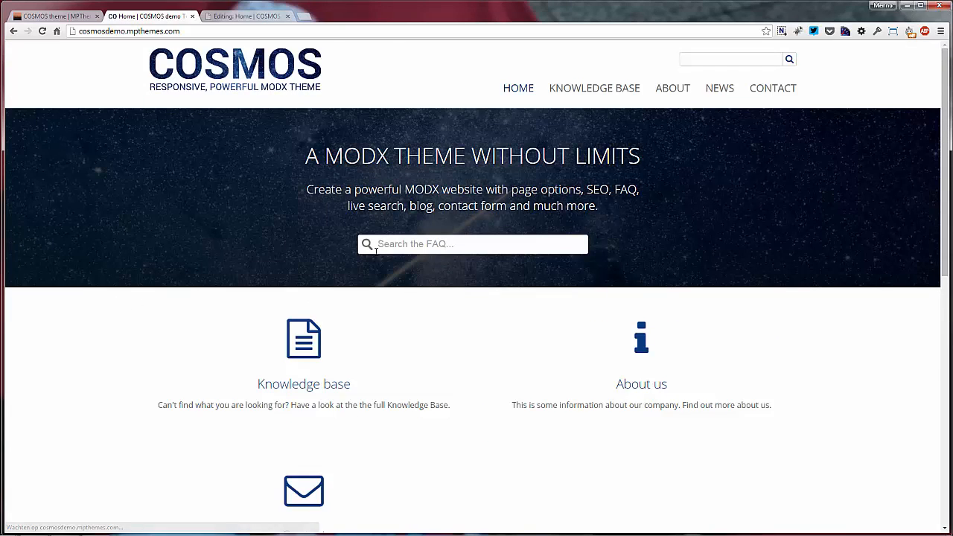
- Examine how the Knowledge base, About us and Contact page boxes are arranged on the home page
{"action": "scroll", "coordinate": [432, 335], "scroll_direction": "down", "scroll_amount": 2}
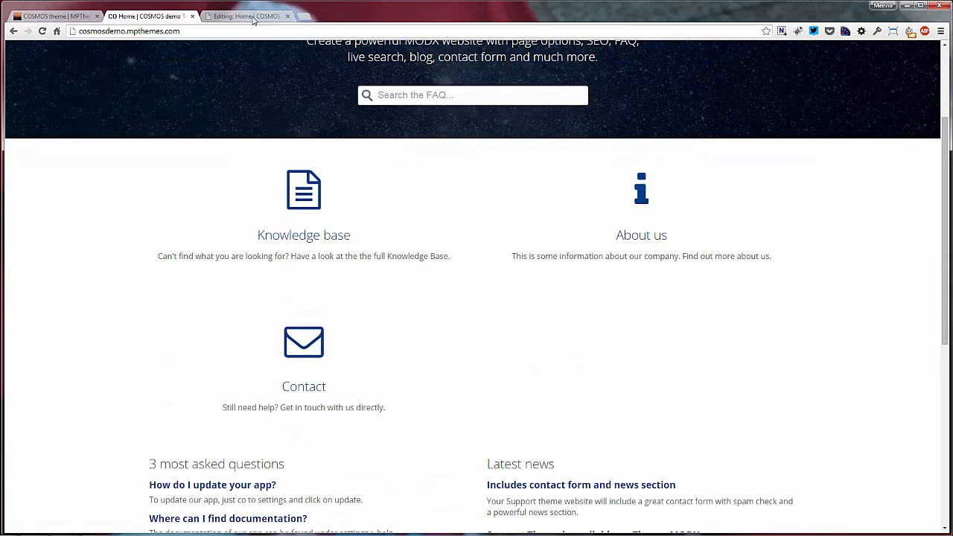
{"action": "left_click", "coordinate": [248, 15]}
{"action": "left_click", "coordinate": [165, 16]}
{"action": "scroll", "coordinate": [523, 449], "scroll_direction": "down", "scroll_amount": 2}
{"action": "scroll", "coordinate": [458, 234], "scroll_direction": "up", "scroll_amount": 3}
{"action": "left_click", "coordinate": [262, 27]}
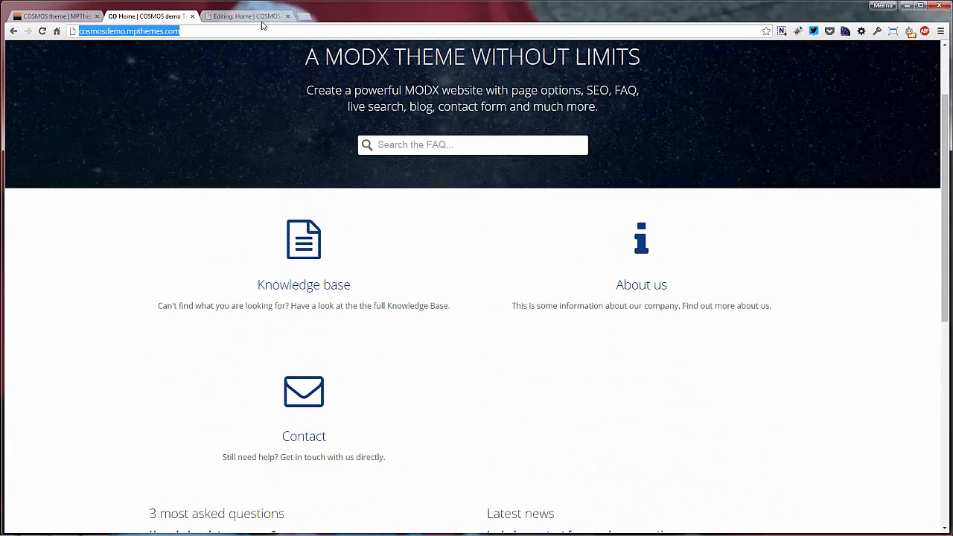
- Remove the About us page box from the Home resource, save, and reload the website's home page
{"action": "left_click", "coordinate": [253, 16]}
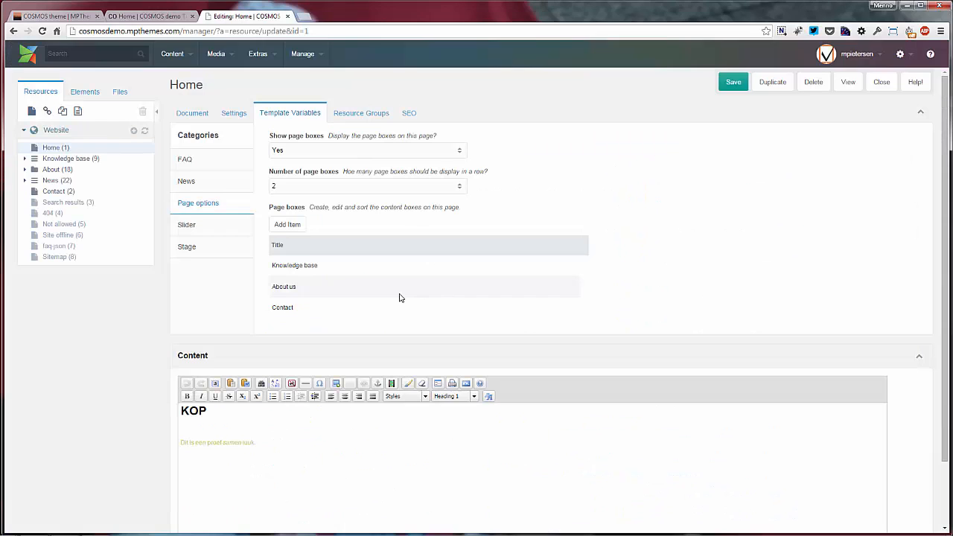
{"action": "right_click", "coordinate": [328, 295]}
{"action": "left_click", "coordinate": [348, 320]}
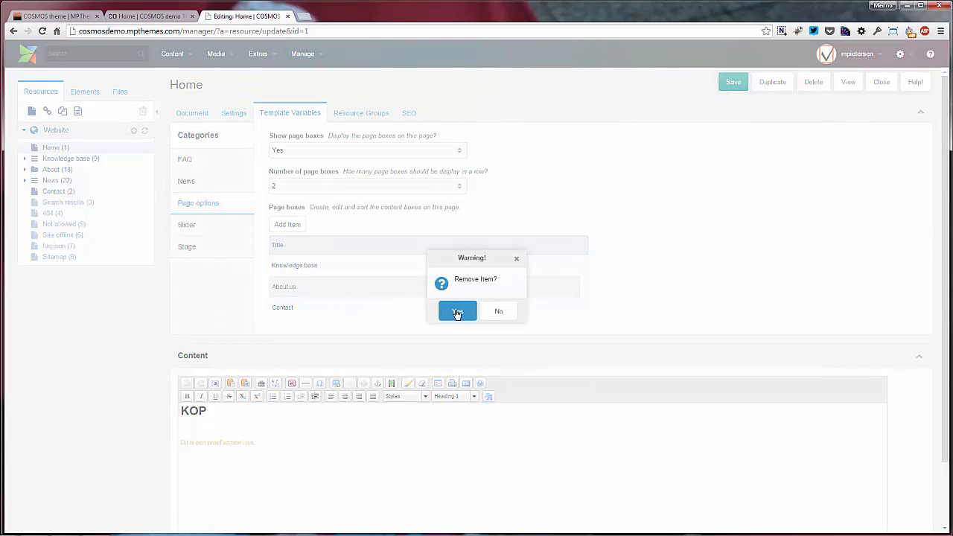
{"action": "left_click", "coordinate": [457, 312]}
{"action": "left_click", "coordinate": [734, 82]}
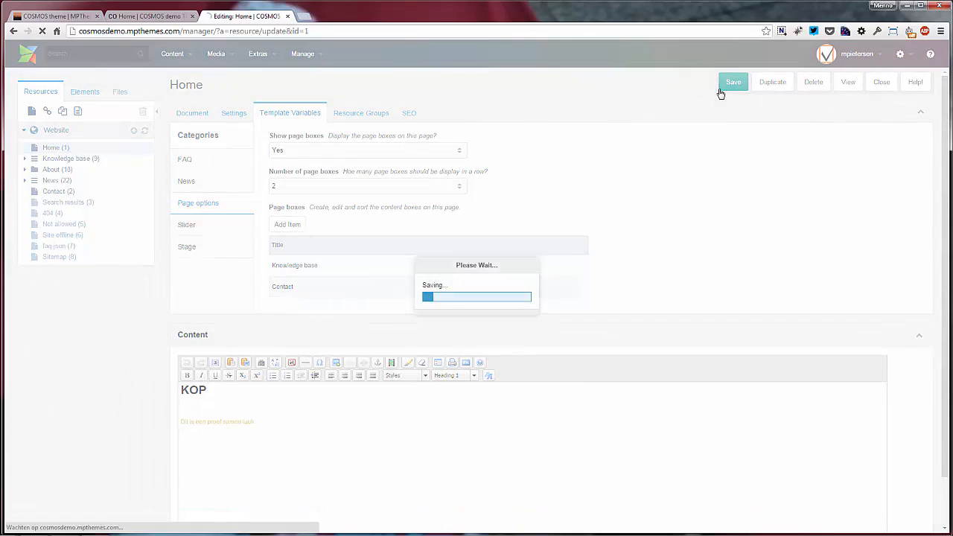
{"action": "left_click", "coordinate": [149, 16]}
{"action": "key", "text": "F5"}
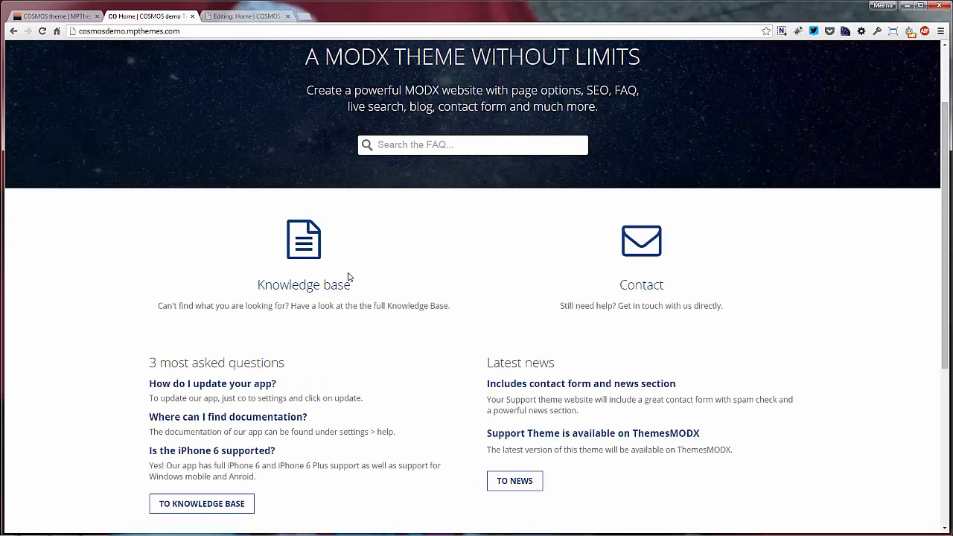
- Set Show image slider to Yes in the Home resource's slider options, save, and reload the website's home page
{"action": "key", "text": "ctrl+Tab"}
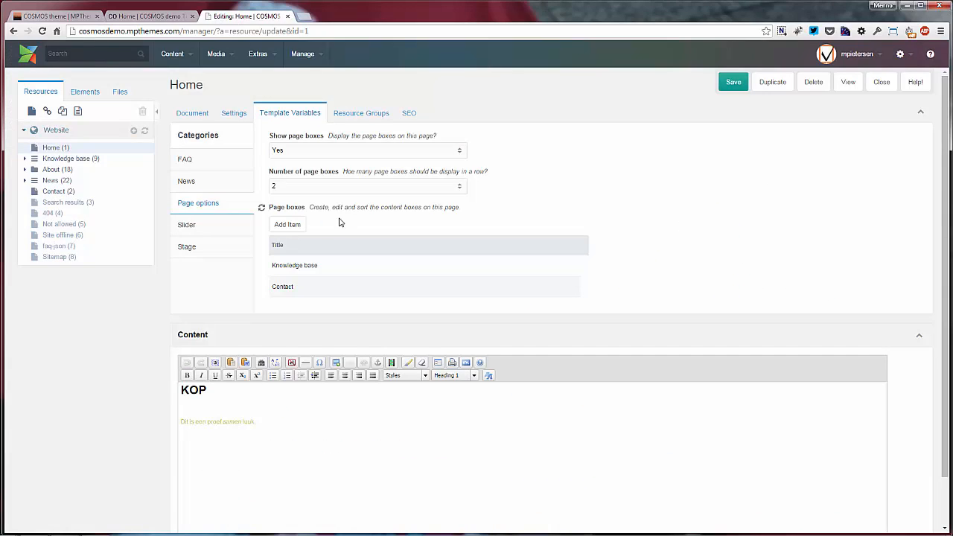
{"action": "left_click", "coordinate": [214, 230]}
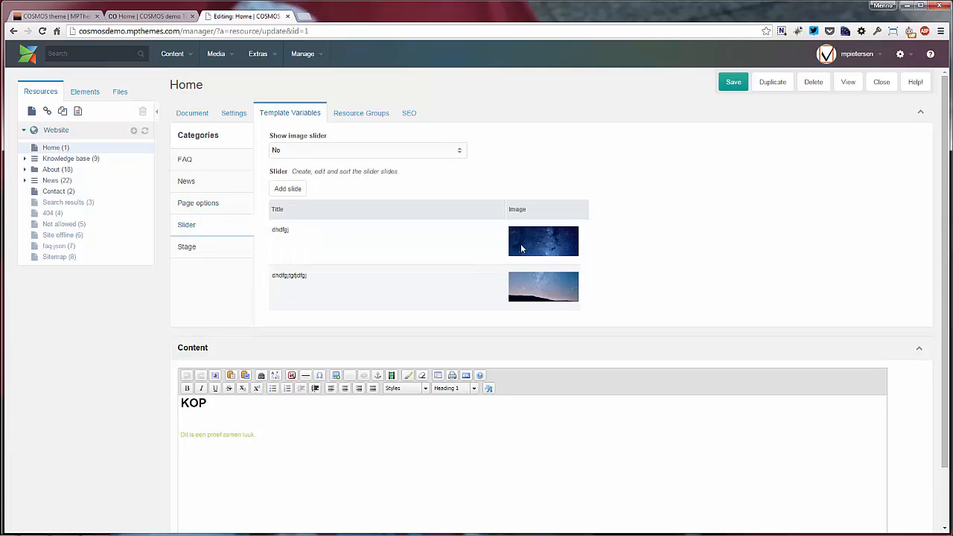
{"action": "left_click", "coordinate": [457, 150]}
{"action": "left_click", "coordinate": [440, 166]}
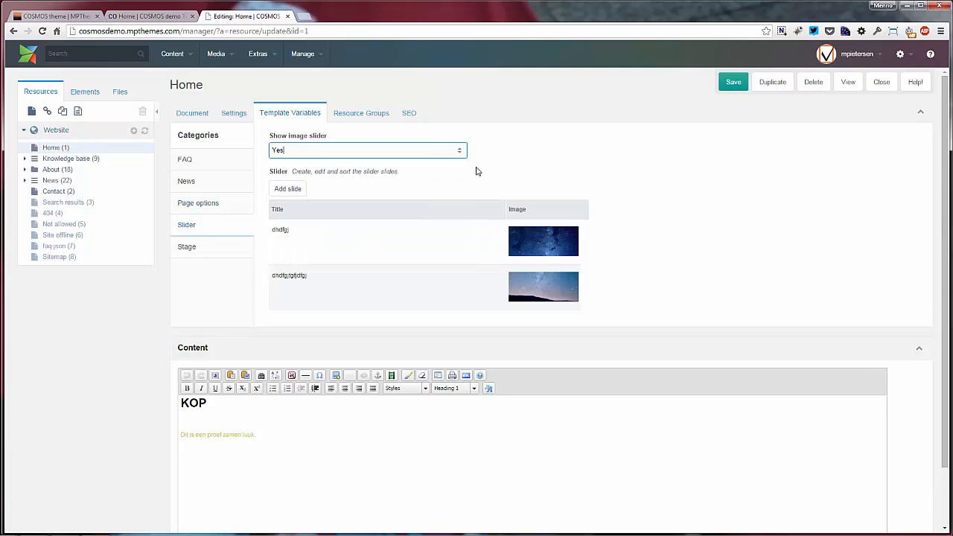
{"action": "left_click", "coordinate": [561, 169]}
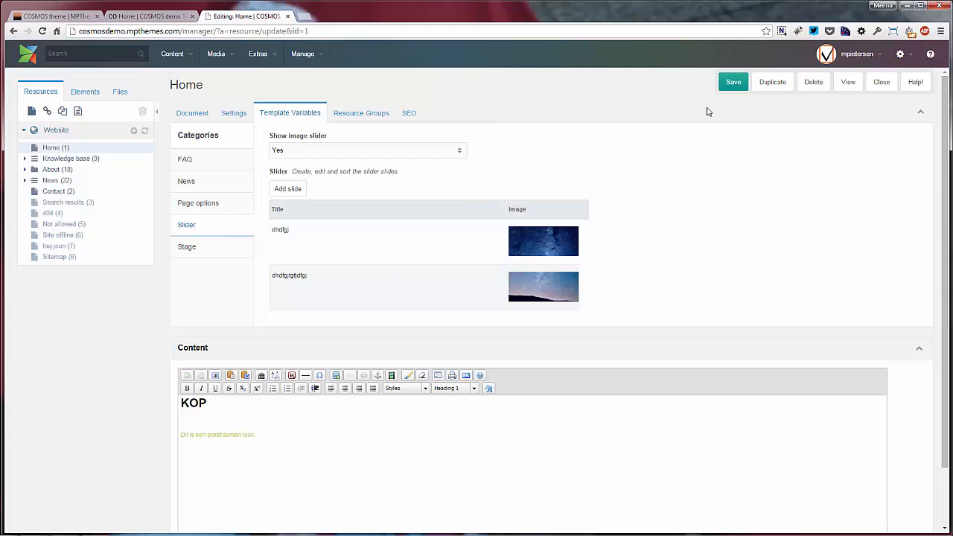
{"action": "left_click", "coordinate": [732, 83]}
{"action": "left_click", "coordinate": [143, 16]}
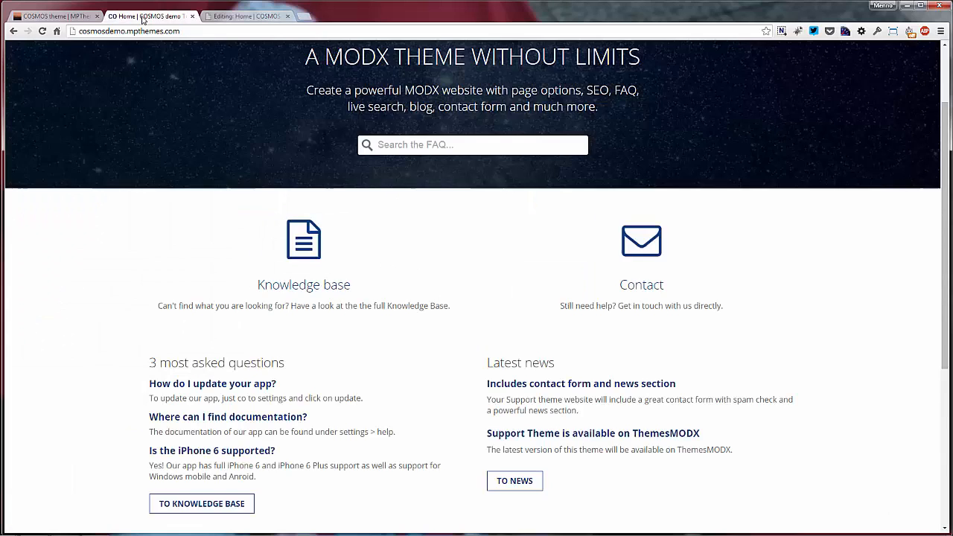
{"action": "key", "text": "F5"}
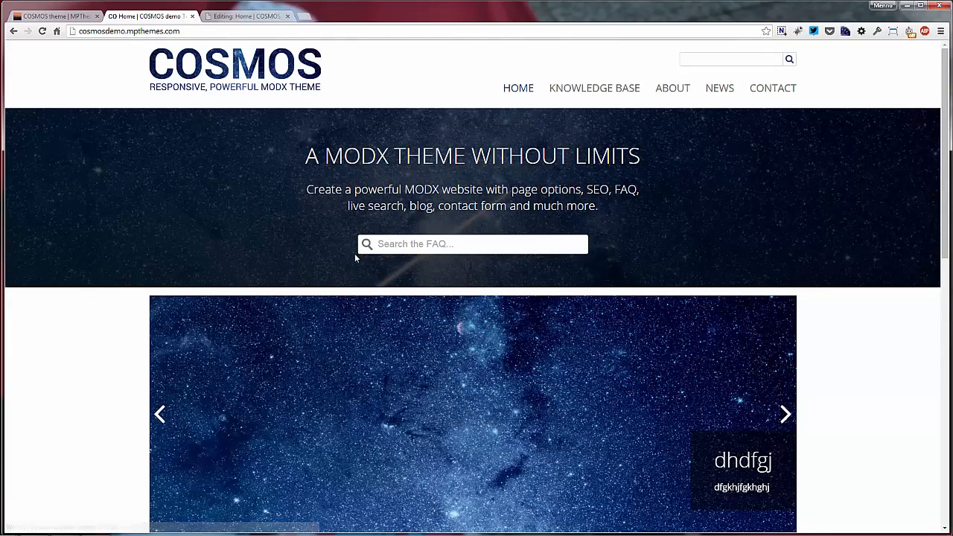
- Examine the image slider's slides and its placement between the stage and the page boxes on the home page
{"action": "scroll", "coordinate": [476, 286], "scroll_direction": "down", "scroll_amount": 4}
{"action": "scroll", "coordinate": [767, 227], "scroll_direction": "up", "scroll_amount": 1}
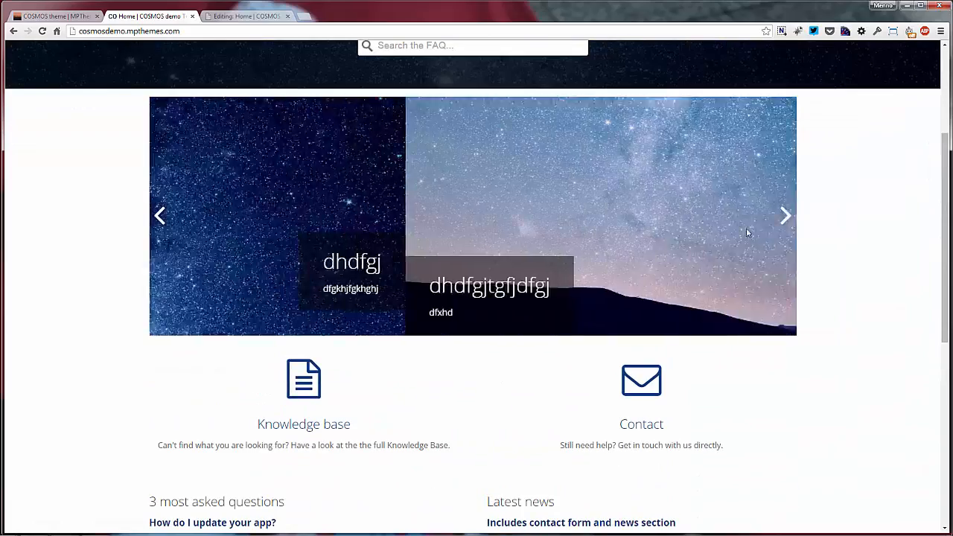
{"action": "scroll", "coordinate": [564, 263], "scroll_direction": "up", "scroll_amount": 2}
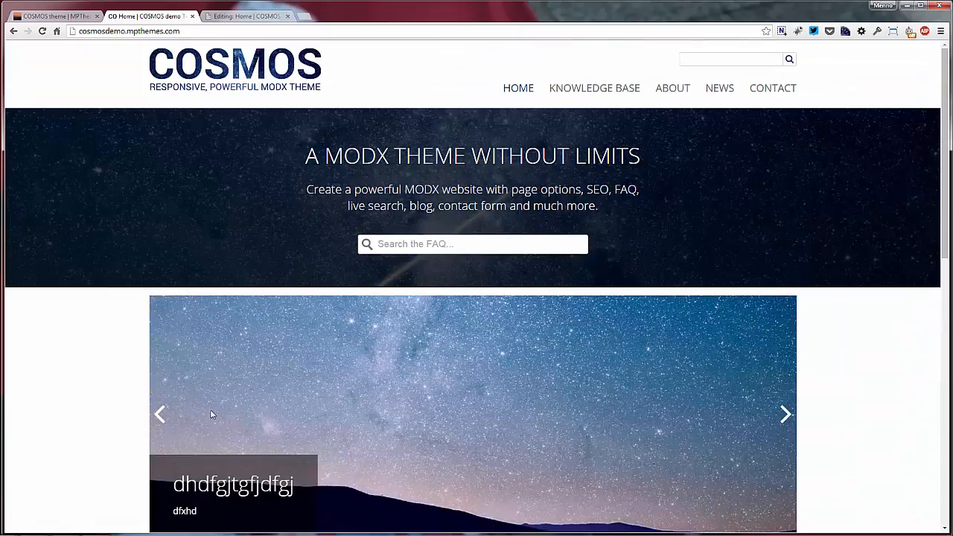
{"action": "scroll", "coordinate": [216, 410], "scroll_direction": "down", "scroll_amount": 2}
{"action": "scroll", "coordinate": [453, 245], "scroll_direction": "up", "scroll_amount": 2}
- Set Show stage to No in the Home resource's stage options, save, and reload the website's home page
{"action": "left_click", "coordinate": [247, 16]}
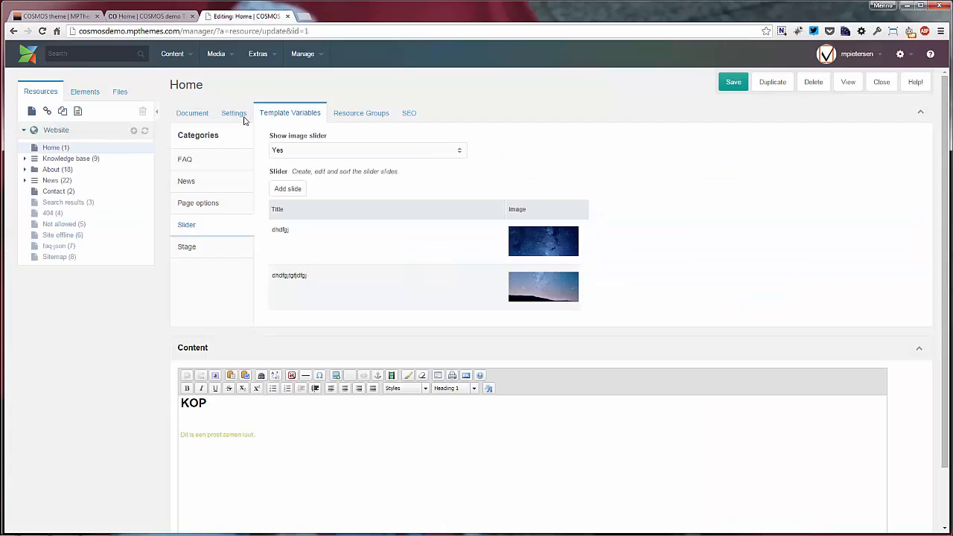
{"action": "left_click", "coordinate": [187, 246]}
{"action": "left_click", "coordinate": [426, 152]}
{"action": "left_click", "coordinate": [432, 178]}
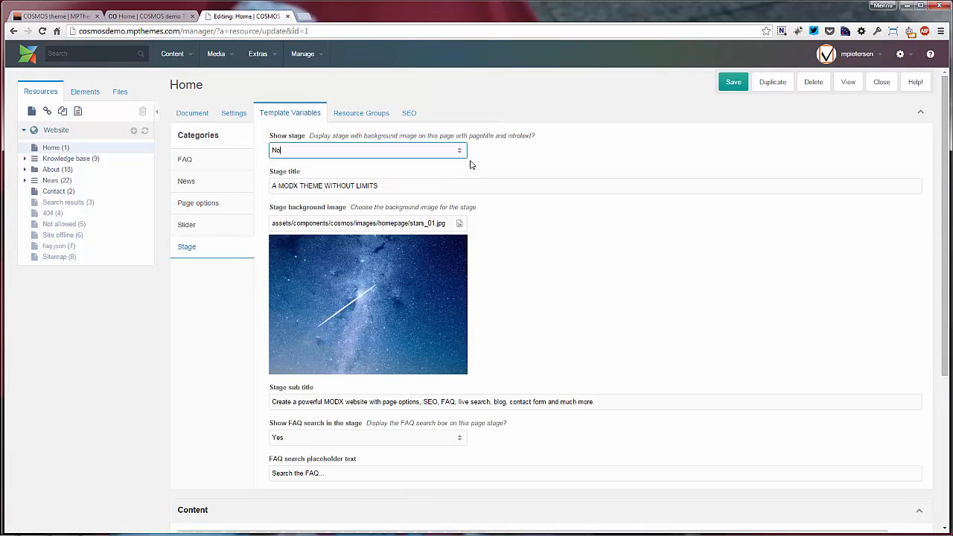
{"action": "left_click", "coordinate": [733, 81]}
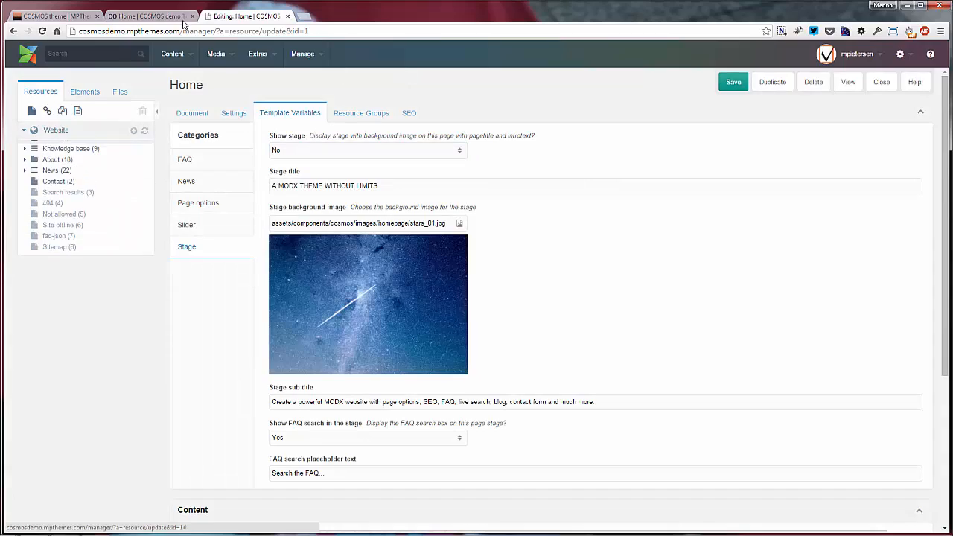
{"action": "left_click", "coordinate": [179, 15]}
{"action": "key", "text": "F5"}
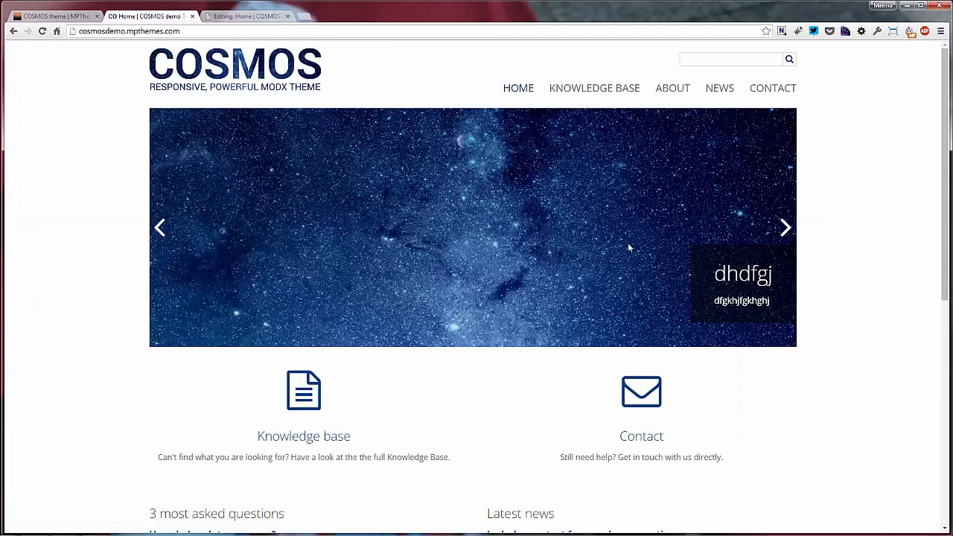
- Advance through the home page slider's slides and look over the rest of the page
{"action": "left_click", "coordinate": [786, 237]}
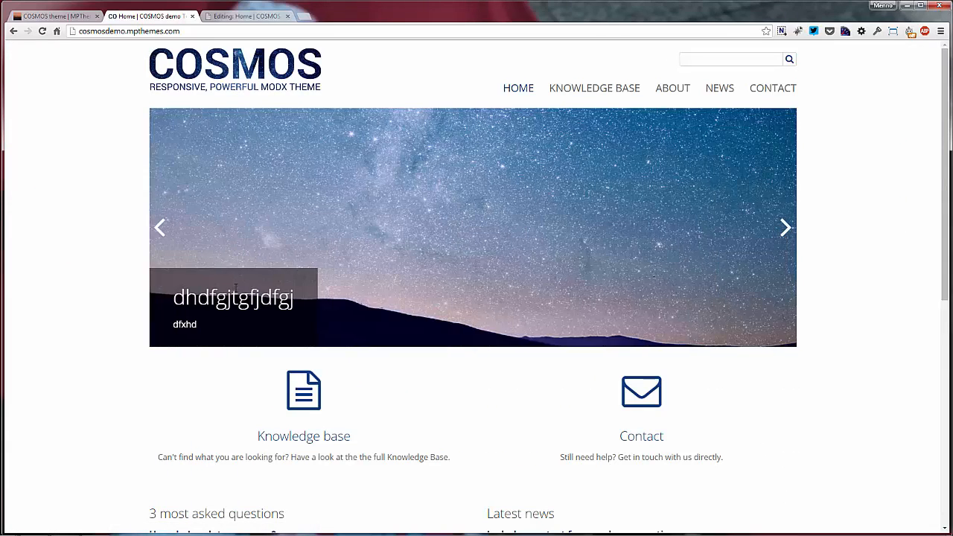
{"action": "left_click", "coordinate": [786, 229]}
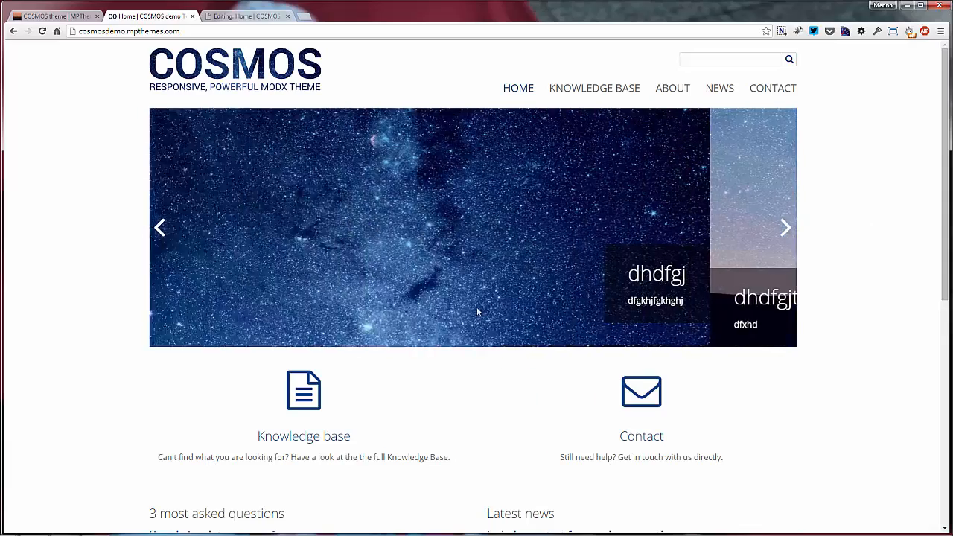
{"action": "scroll", "coordinate": [477, 307], "scroll_direction": "down", "scroll_amount": 5}
{"action": "scroll", "coordinate": [473, 249], "scroll_direction": "up", "scroll_amount": 3}
{"action": "scroll", "coordinate": [459, 306], "scroll_direction": "up", "scroll_amount": 2}
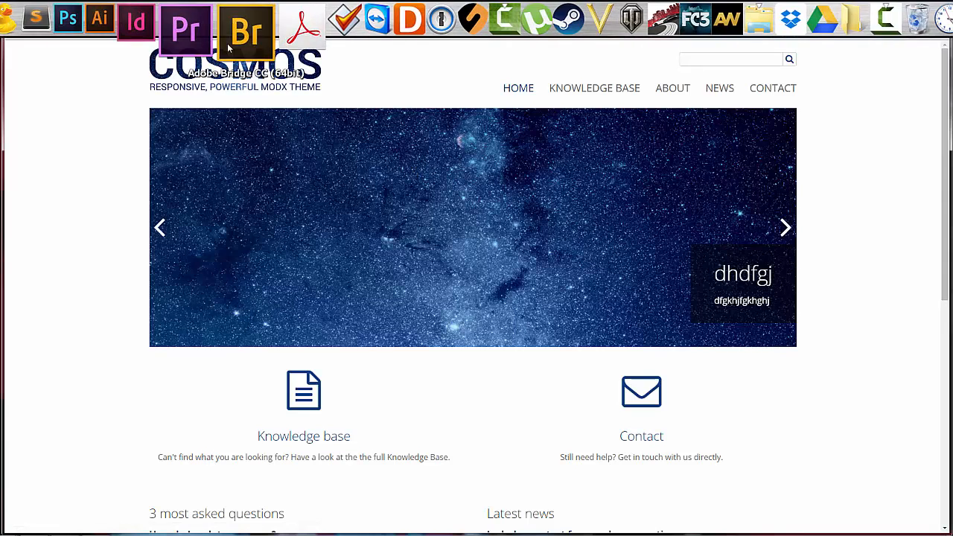
- Open the question "Is the iPhone 6 supported?" from the Knowledge base resource in the manager
{"action": "left_click", "coordinate": [241, 20]}
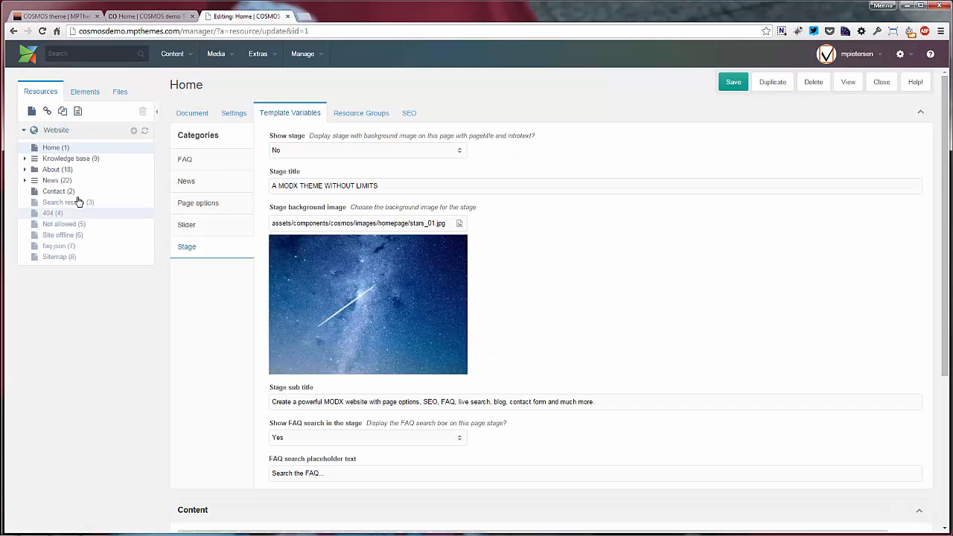
{"action": "left_click", "coordinate": [45, 162]}
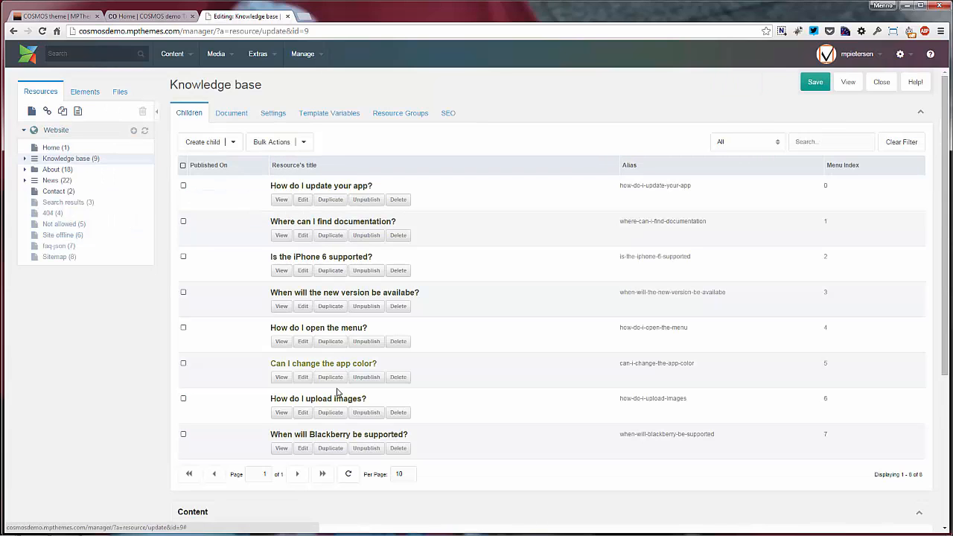
{"action": "left_click", "coordinate": [335, 257]}
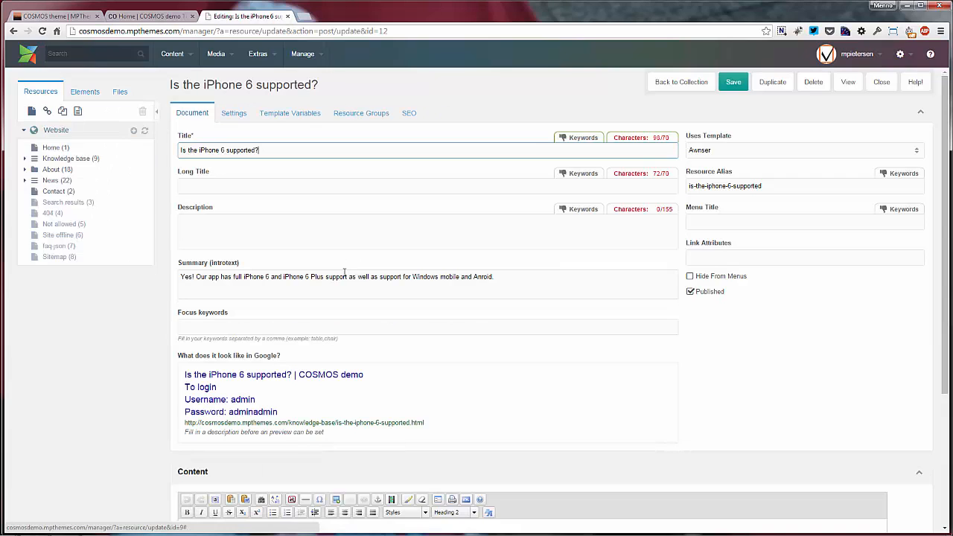
- Examine the iPhone 6 question's title, summary (introtext) and content text
{"action": "triple_click", "coordinate": [268, 148]}
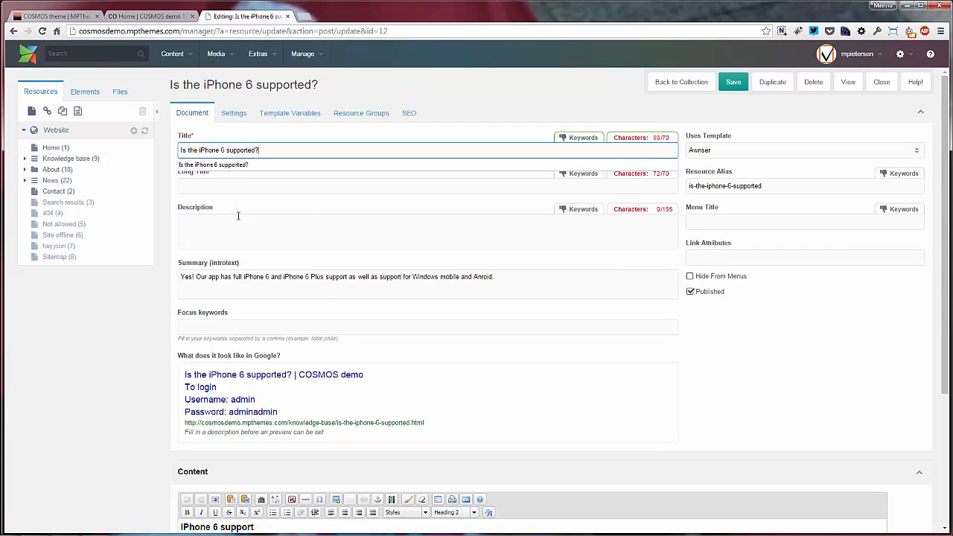
{"action": "scroll", "coordinate": [288, 248], "scroll_direction": "down", "scroll_amount": 3}
{"action": "scroll", "coordinate": [300, 205], "scroll_direction": "up", "scroll_amount": 2}
{"action": "left_click_drag", "start_coordinate": [521, 234], "coordinate": [159, 227]}
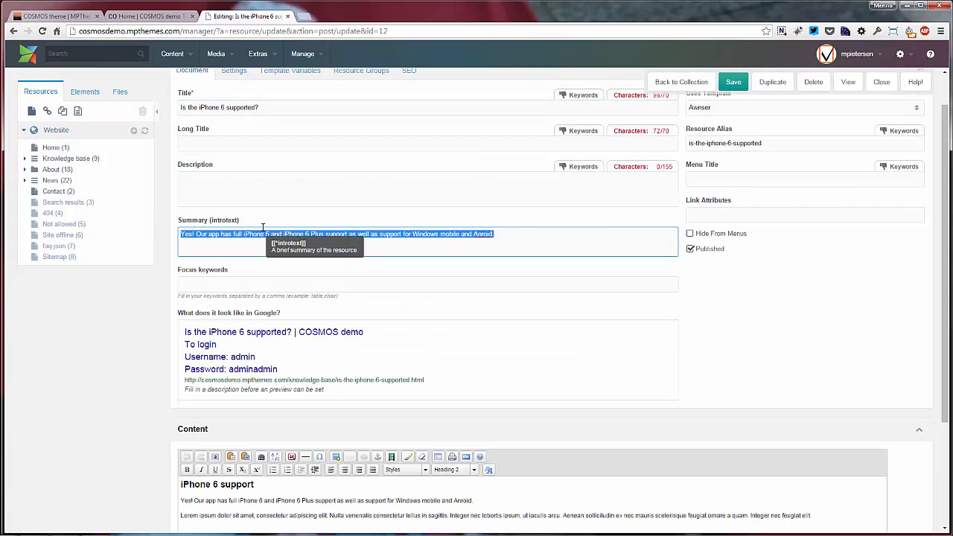
{"action": "scroll", "coordinate": [277, 244], "scroll_direction": "down", "scroll_amount": 2}
{"action": "left_click_drag", "start_coordinate": [414, 367], "coordinate": [177, 336]}
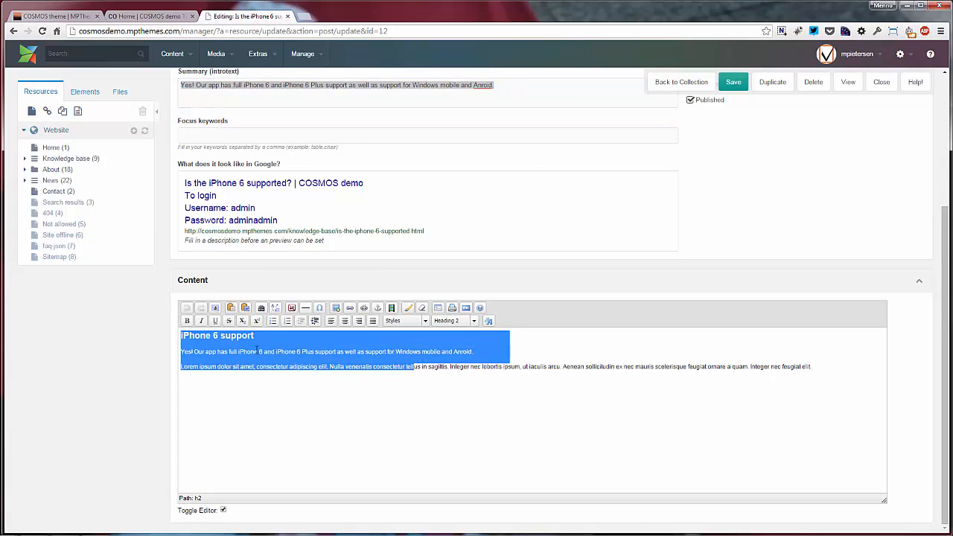
{"action": "left_click", "coordinate": [366, 397]}
{"action": "scroll", "coordinate": [338, 335], "scroll_direction": "up", "scroll_amount": 3}
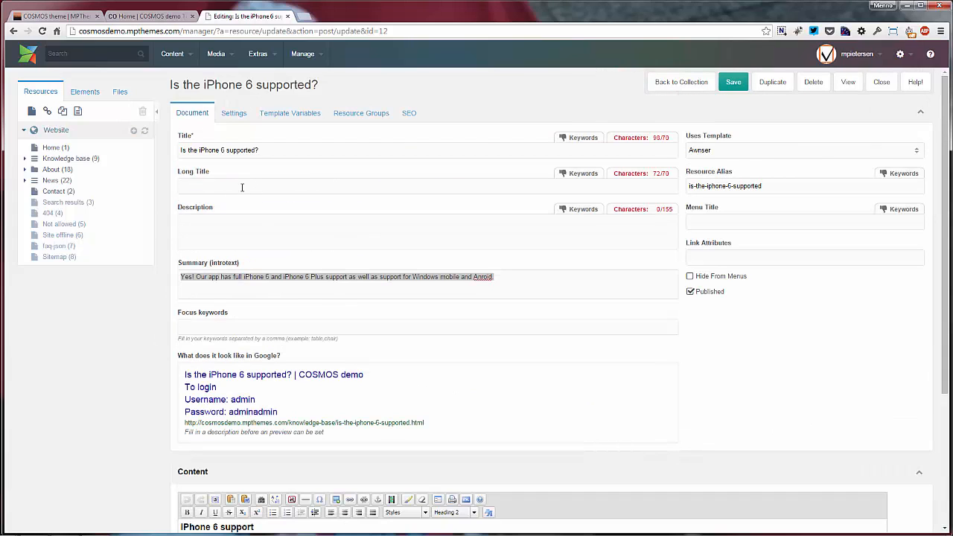
- Return to the Knowledge base's list of children, expand the About subpages, and open the News resource
{"action": "left_click", "coordinate": [58, 160]}
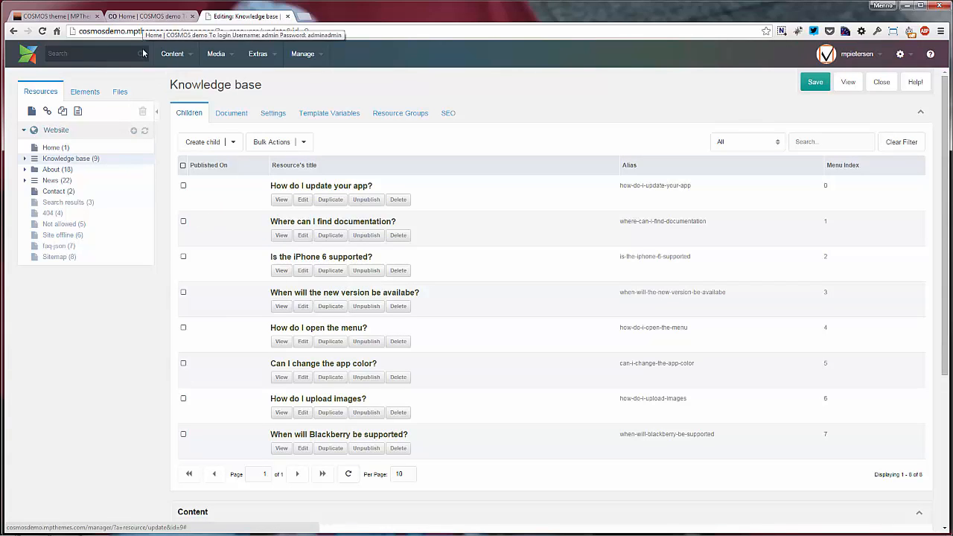
{"action": "left_click", "coordinate": [30, 170]}
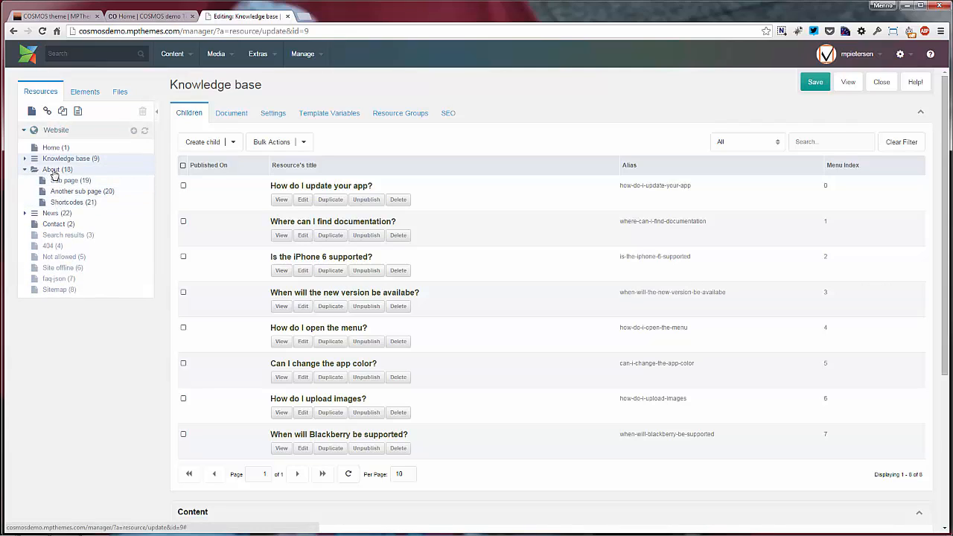
{"action": "left_click", "coordinate": [26, 215]}
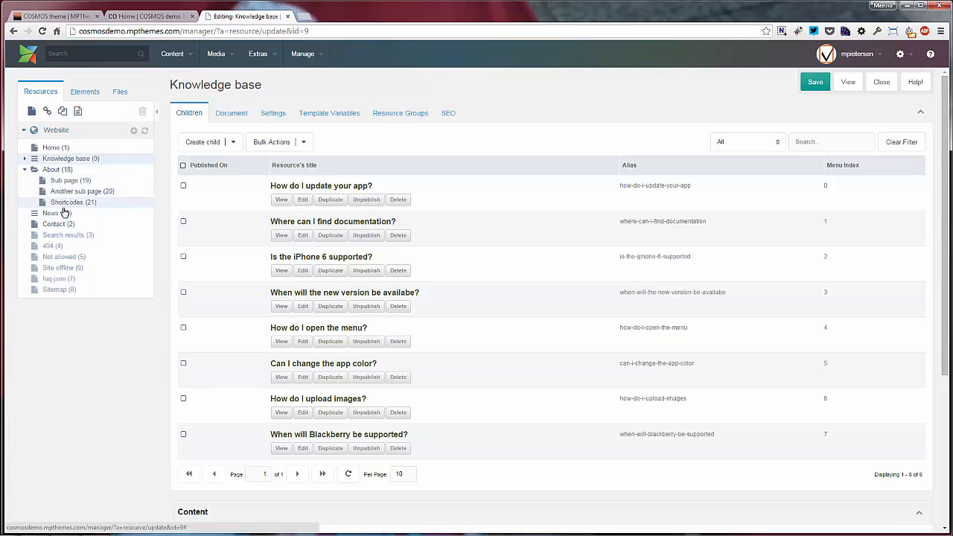
{"action": "left_click", "coordinate": [63, 214]}
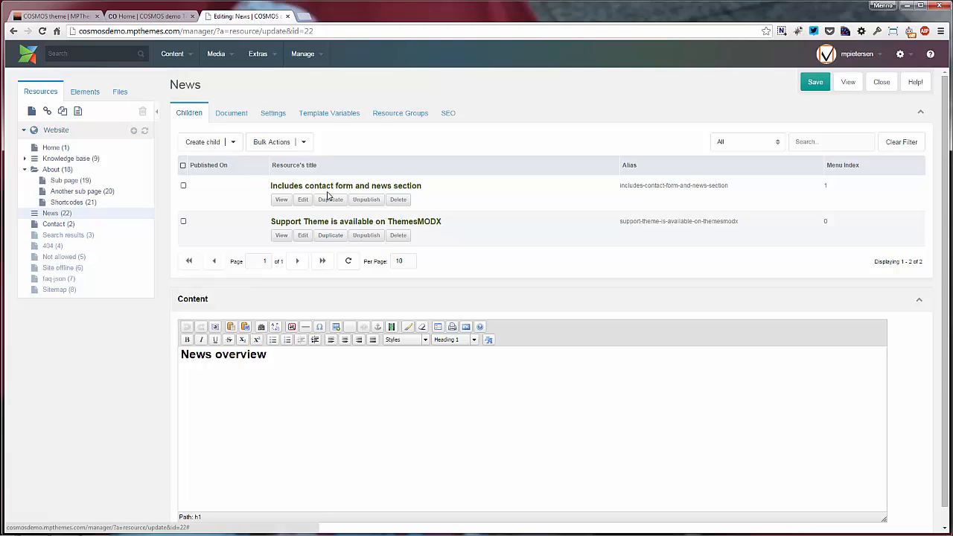
- Open the Contact resource and review its document fields and its page options, sidebar and stage template variables
{"action": "left_click", "coordinate": [60, 225]}
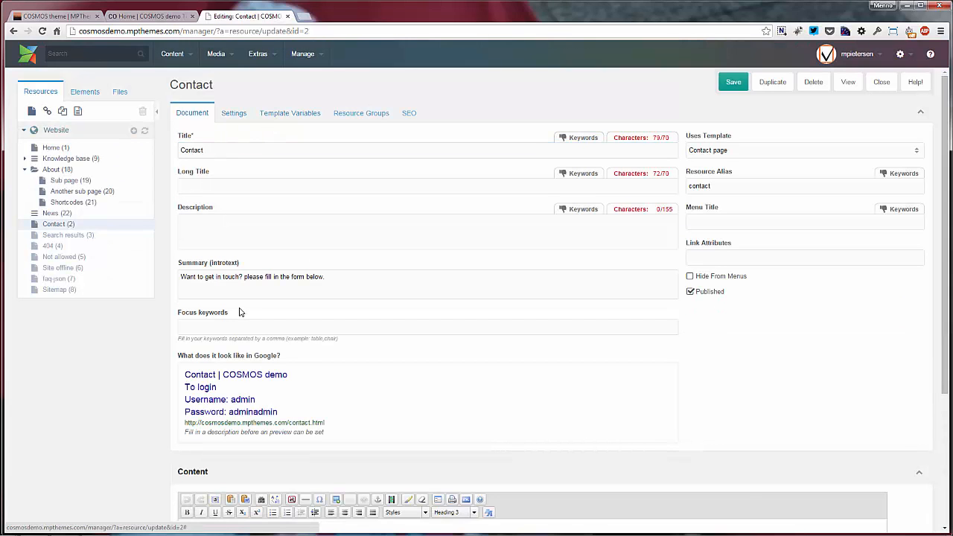
{"action": "scroll", "coordinate": [259, 385], "scroll_direction": "down", "scroll_amount": 3}
{"action": "scroll", "coordinate": [253, 361], "scroll_direction": "up", "scroll_amount": 3}
{"action": "left_click", "coordinate": [283, 115]}
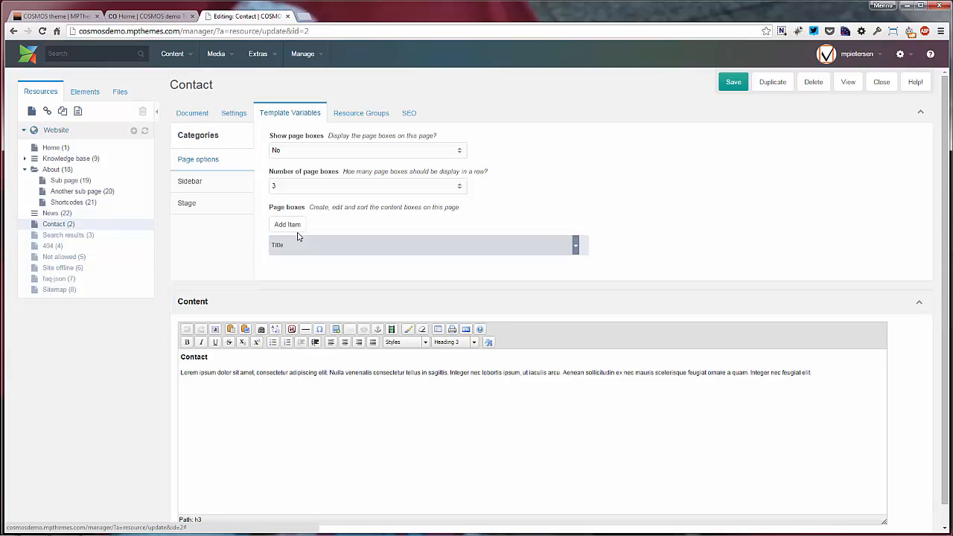
{"action": "left_click", "coordinate": [235, 188]}
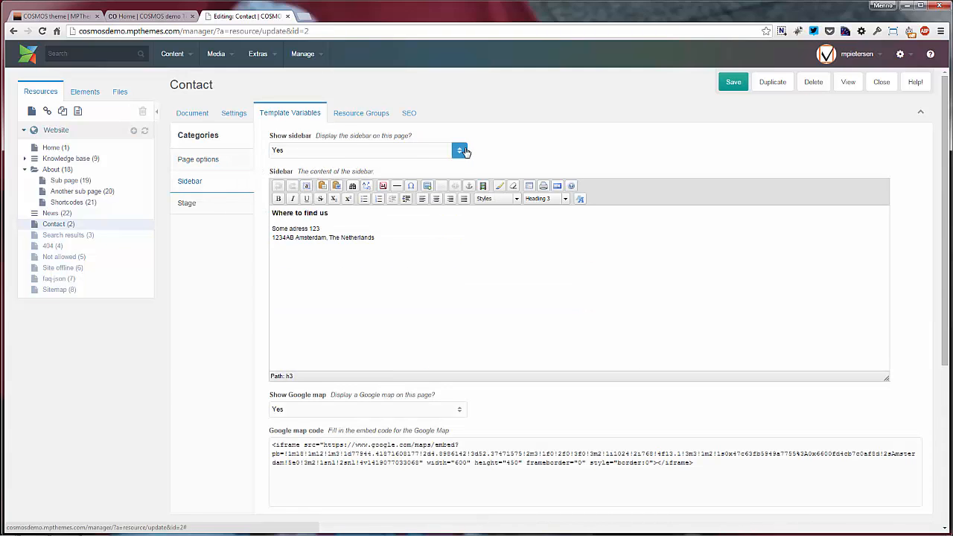
{"action": "left_click", "coordinate": [217, 204]}
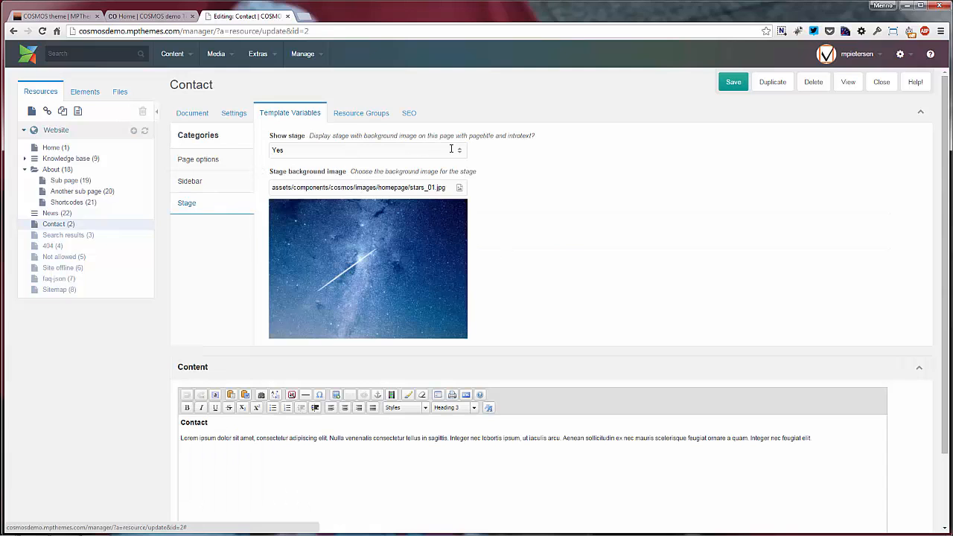
- With the website's Contact page open for comparison, set Show stage to No for the Contact resource, save, and reload the page
{"action": "left_click", "coordinate": [152, 19]}
{"action": "left_click", "coordinate": [766, 91]}
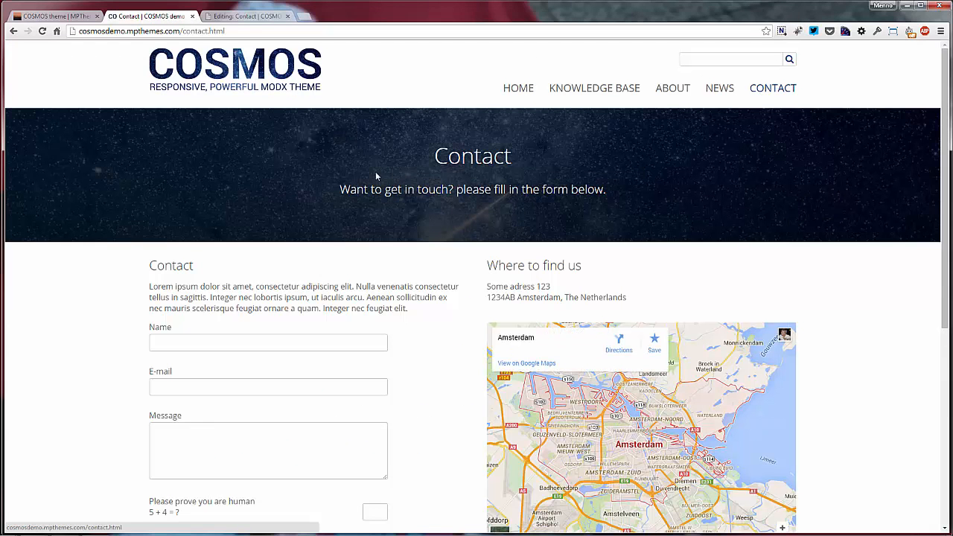
{"action": "left_click", "coordinate": [247, 18]}
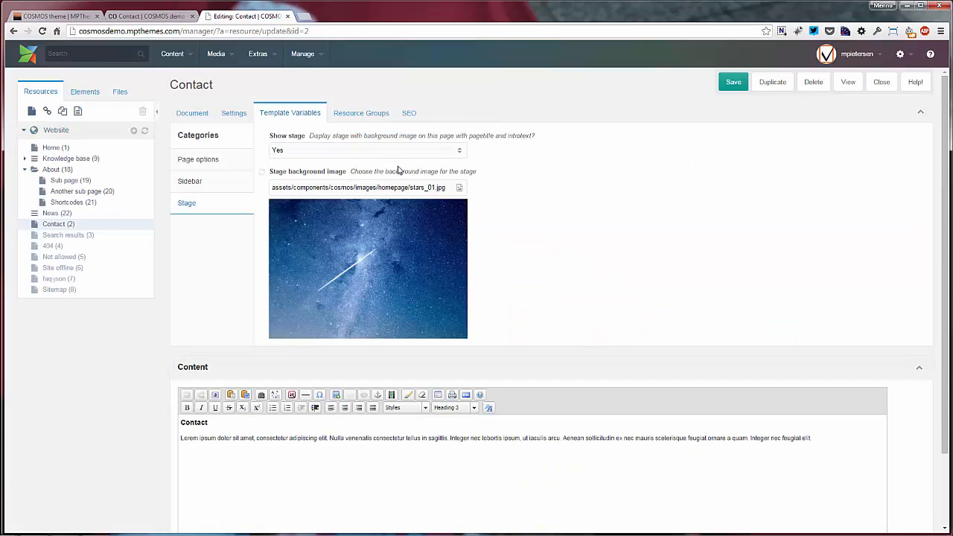
{"action": "left_click", "coordinate": [463, 154]}
{"action": "left_click", "coordinate": [439, 181]}
{"action": "left_click", "coordinate": [733, 82]}
{"action": "left_click", "coordinate": [147, 16]}
{"action": "key", "text": "F5"}
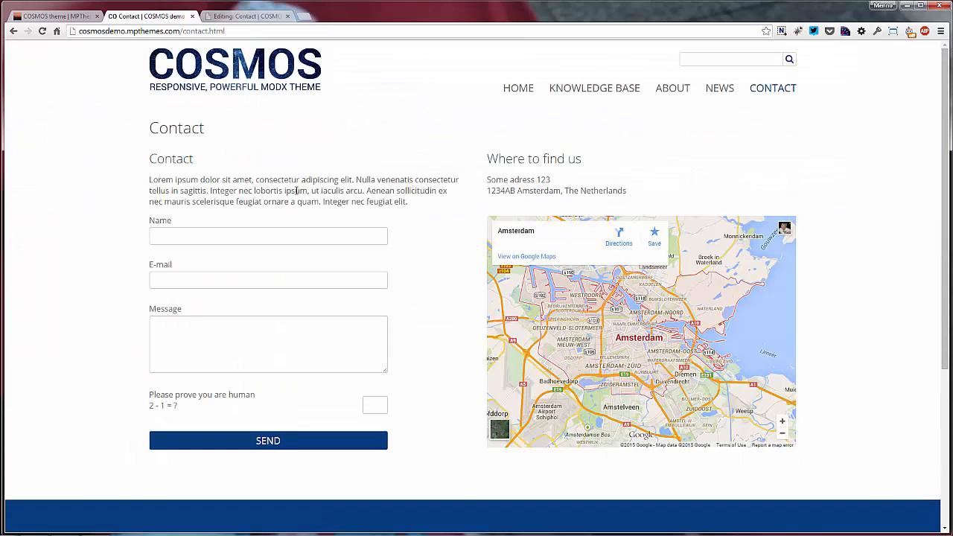
- Go back to the Contact resource in the manager and show its general document fields
{"action": "left_click", "coordinate": [242, 16]}
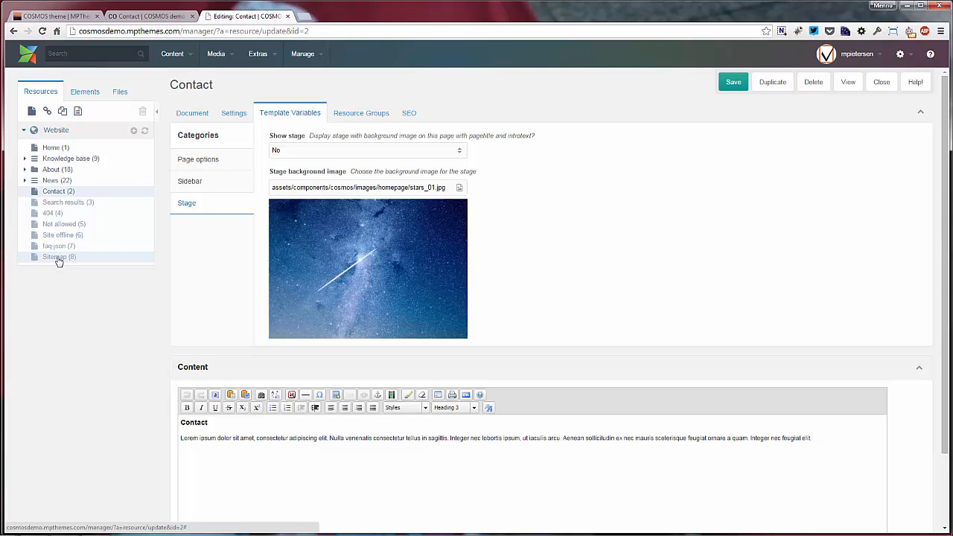
{"action": "left_click", "coordinate": [198, 117]}
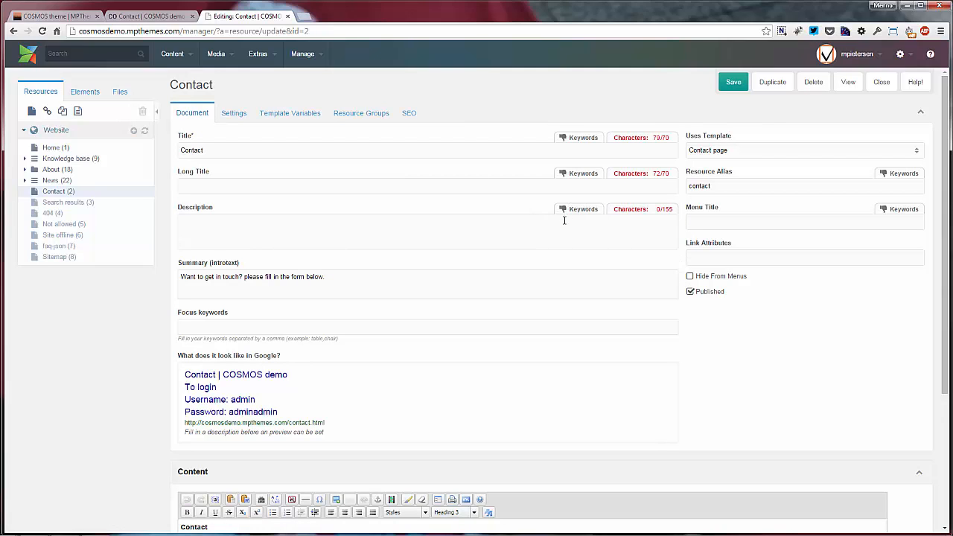
- Set the Contact resource's focus keywords to "contact" and compare the keyword with its title
{"action": "left_click", "coordinate": [282, 241]}
{"action": "left_click", "coordinate": [248, 282]}
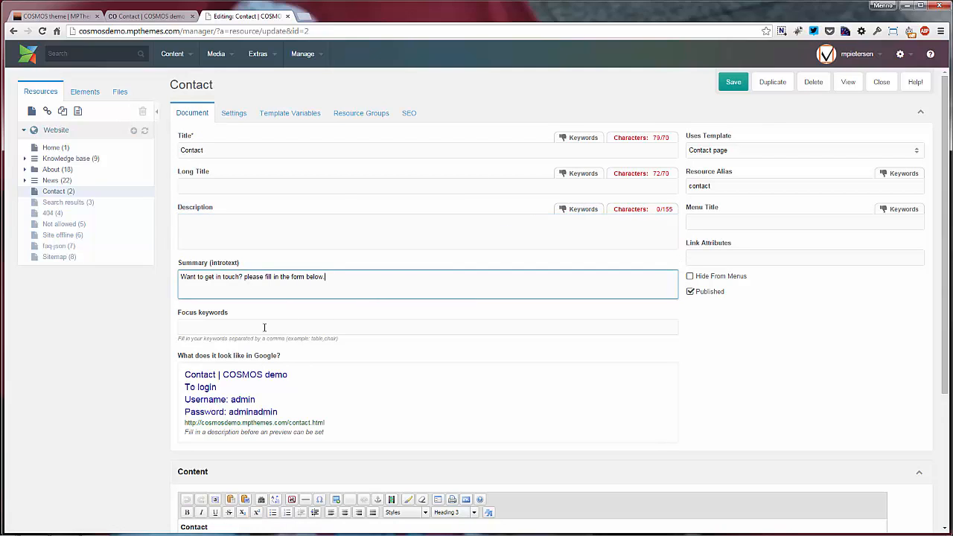
{"action": "left_click", "coordinate": [264, 328]}
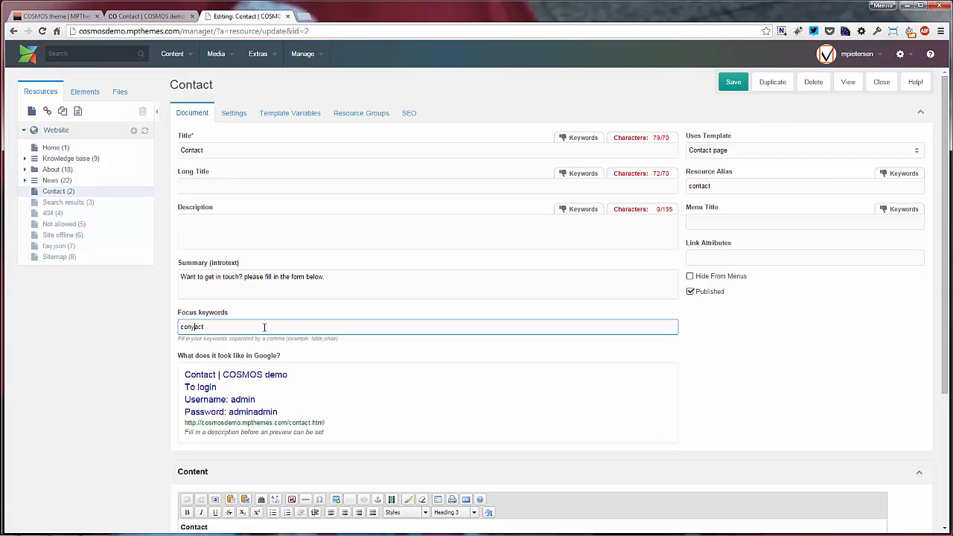
{"action": "type", "text": "t"}
{"action": "left_click", "coordinate": [277, 243]}
{"action": "left_click", "coordinate": [234, 151]}
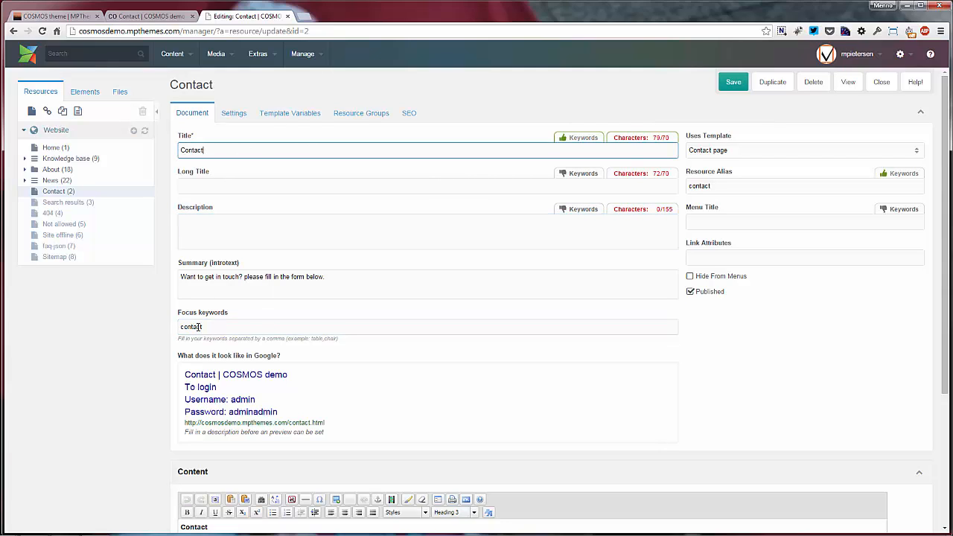
{"action": "left_click_drag", "start_coordinate": [211, 326], "coordinate": [180, 326]}
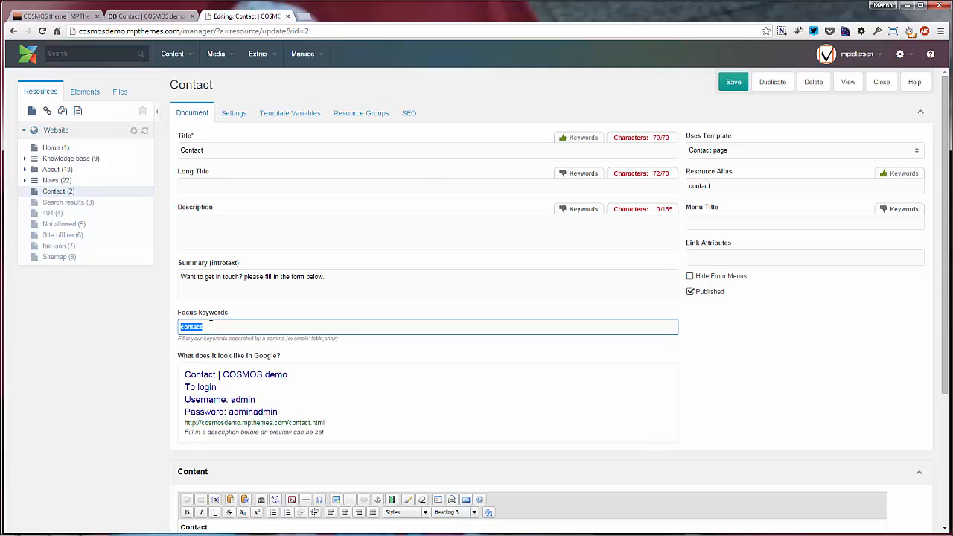
{"action": "left_click", "coordinate": [319, 153]}
{"action": "double_click", "coordinate": [379, 150]}
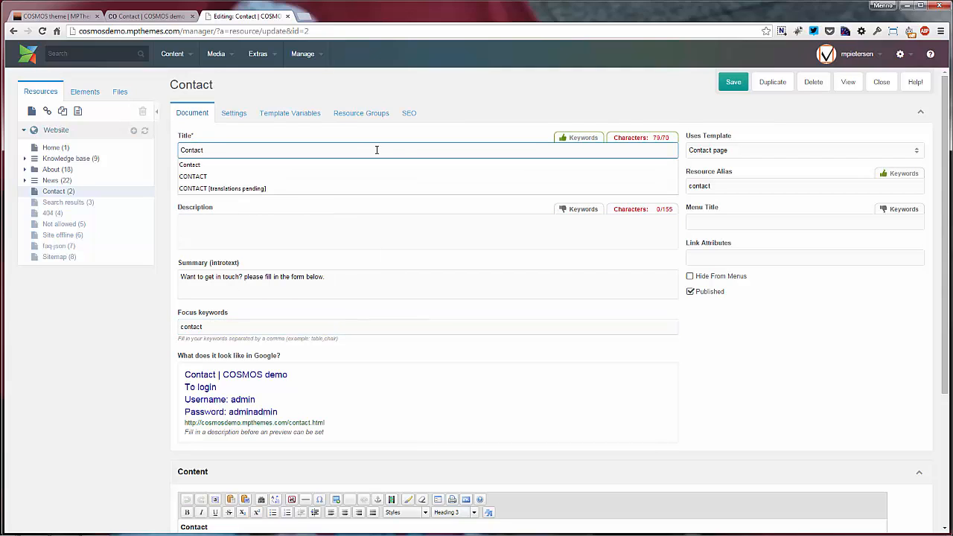
- Copy the summary text "Want to get in touch? please fill in the form below." into the Long Title and Description
{"action": "left_click", "coordinate": [248, 226]}
{"action": "triple_click", "coordinate": [268, 289]}
{"action": "key", "text": "ctrl+c"}
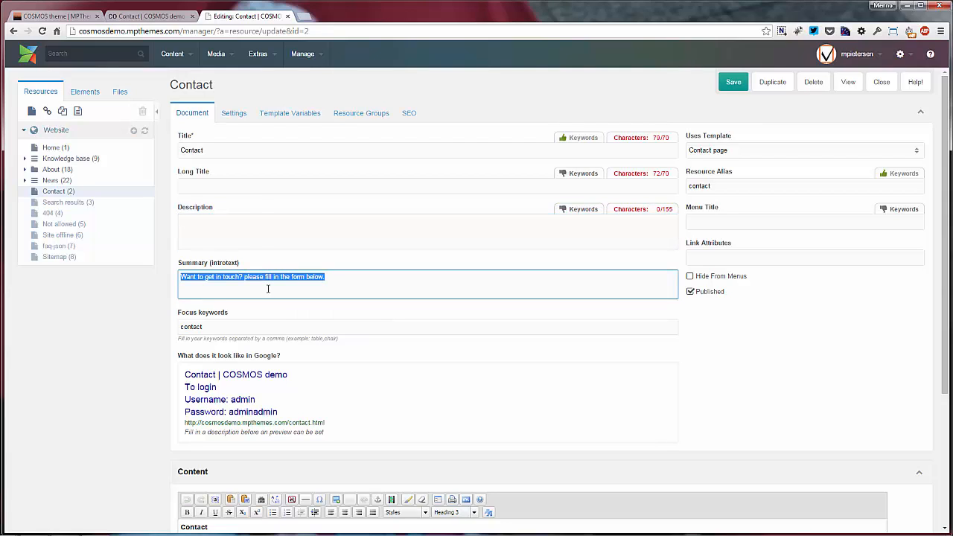
{"action": "left_click", "coordinate": [238, 190]}
{"action": "key", "text": "ctrl+v"}
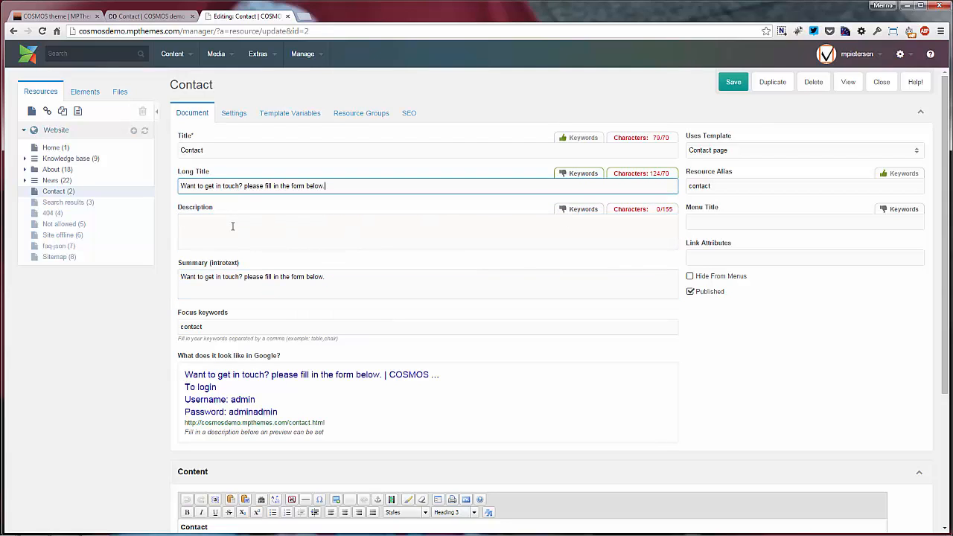
{"action": "left_click", "coordinate": [239, 223]}
{"action": "key", "text": "ctrl+v"}
- Insert "contact us!" after the word "below" in the Long Title so it includes the focus keyword
{"action": "left_click", "coordinate": [331, 187]}
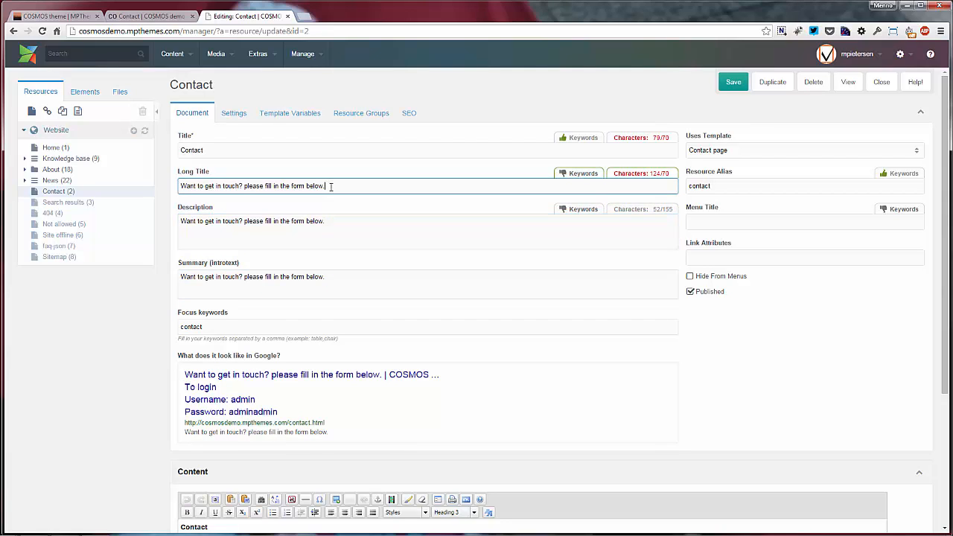
{"action": "key", "text": "BackSpace"}
{"action": "type", "text": "contact us!"}
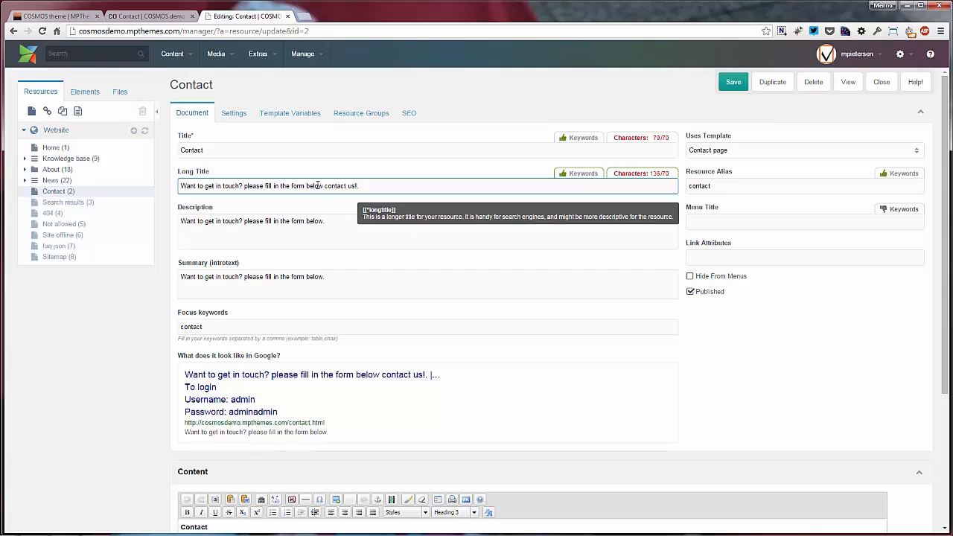
{"action": "left_click_drag", "start_coordinate": [325, 188], "coordinate": [348, 187]}
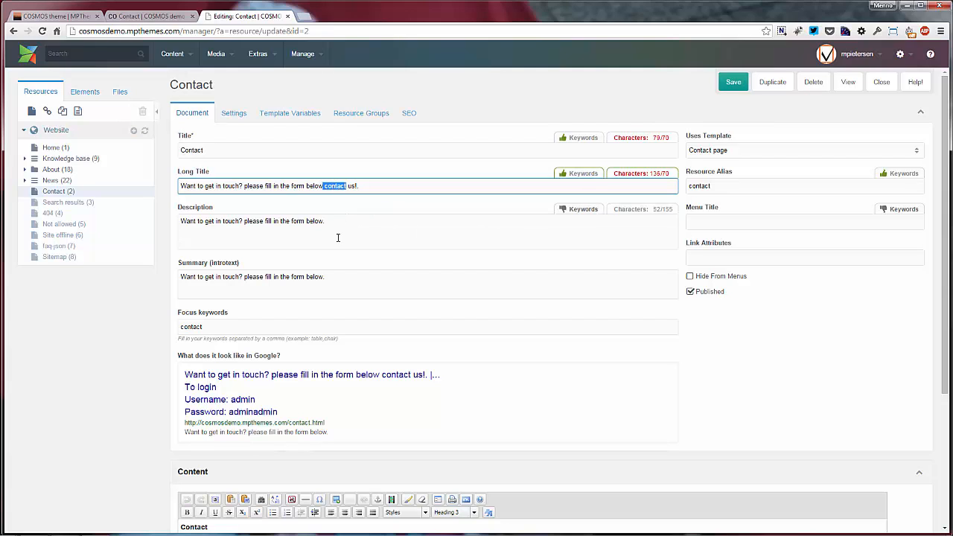
- Examine the Contact resource's Google search preview, and return to the top of the COSMOS theme details page on the MP Themes site
{"action": "scroll", "coordinate": [337, 246], "scroll_direction": "down", "scroll_amount": 3}
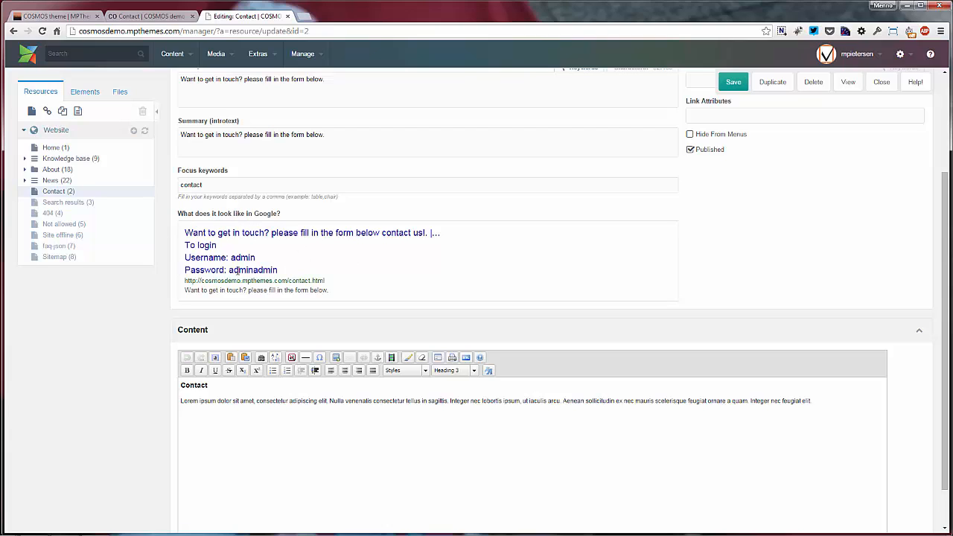
{"action": "mouse_move", "coordinate": [191, 232]}
{"action": "left_mouse_down"}
{"action": "mouse_move", "coordinate": [204, 246]}
{"action": "mouse_move", "coordinate": [283, 268]}
{"action": "mouse_move", "coordinate": [186, 231]}
{"action": "left_mouse_up"}
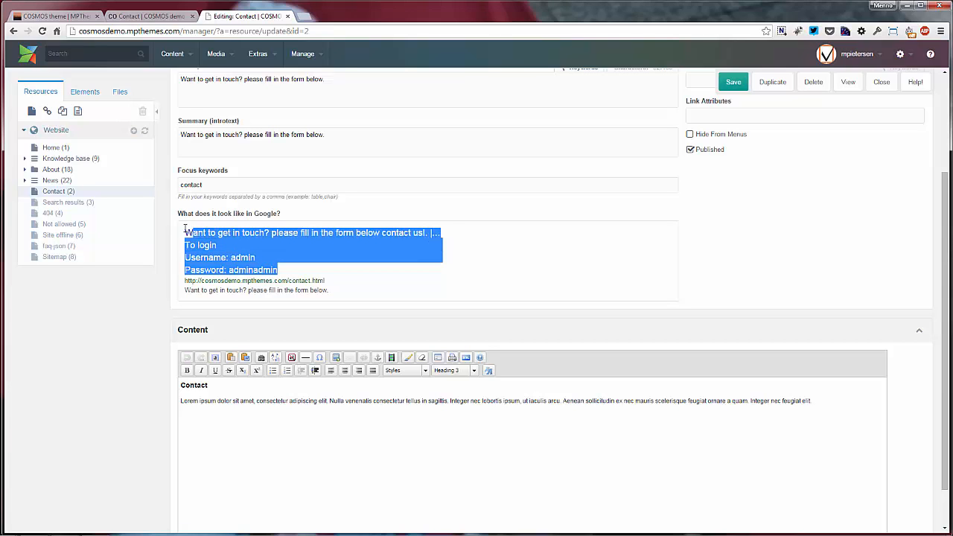
{"action": "left_click", "coordinate": [239, 257]}
{"action": "scroll", "coordinate": [228, 320], "scroll_direction": "up", "scroll_amount": 3}
{"action": "key", "text": "ctrl+1"}
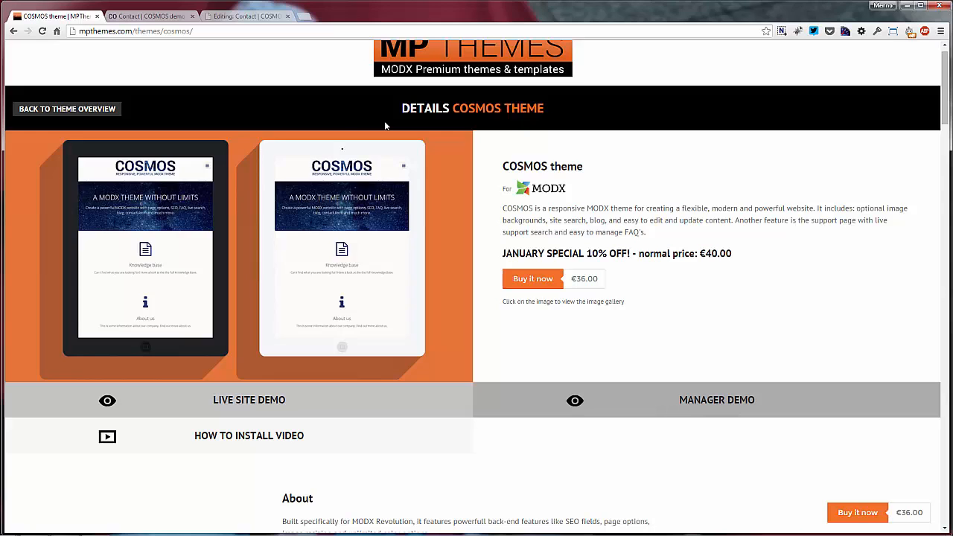
{"action": "scroll", "coordinate": [241, 256], "scroll_direction": "up", "scroll_amount": 1}
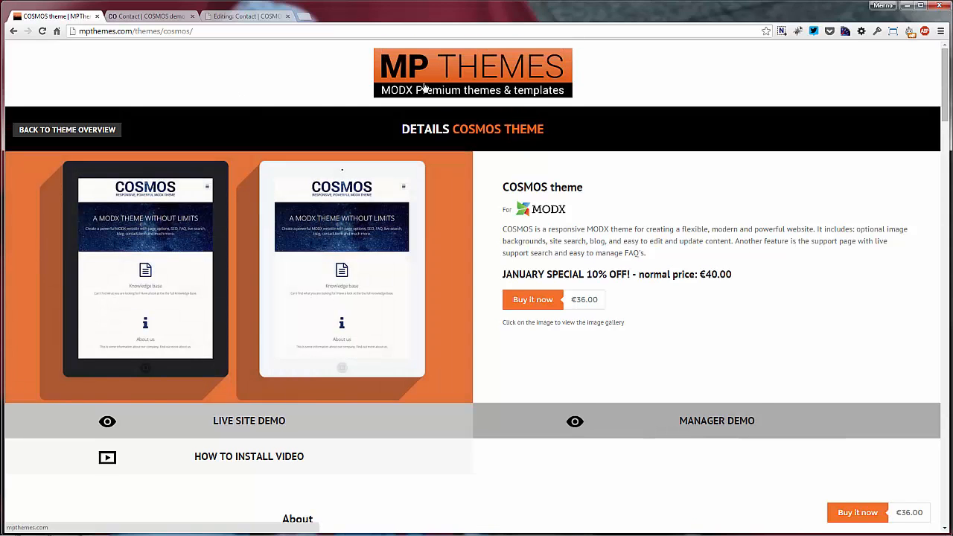